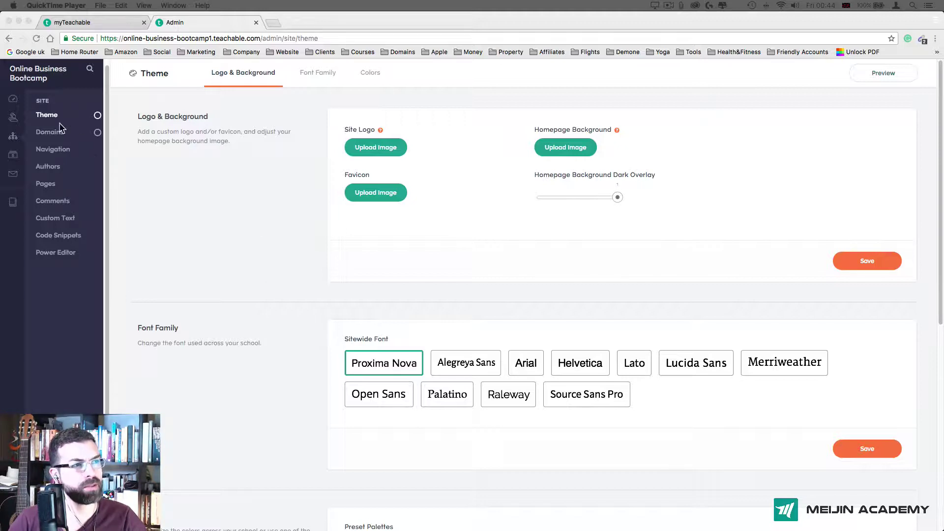
Switch to the Online business Bootcamp media folder in Finder and preview Meijin Academy Aqua (009999) 500 WHITE 1 copy 2.png with Quick Look
{"action": "left_click", "coordinate": [284, 191]}
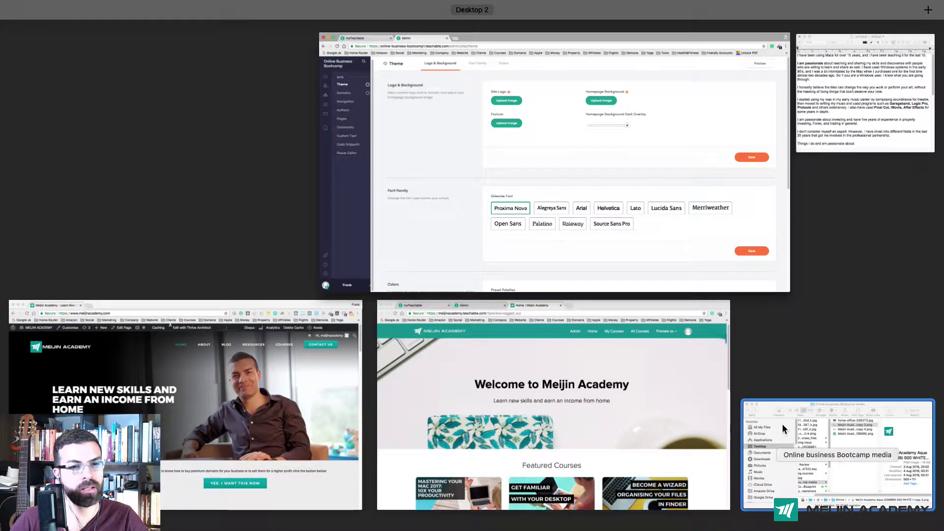
{"action": "left_click", "coordinate": [853, 453]}
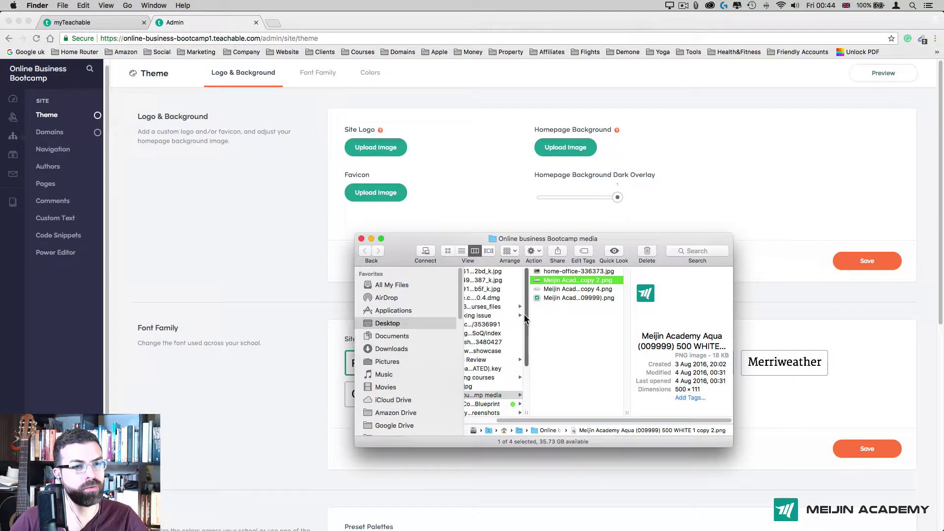
{"action": "left_click", "coordinate": [588, 297]}
{"action": "left_click", "coordinate": [583, 280]}
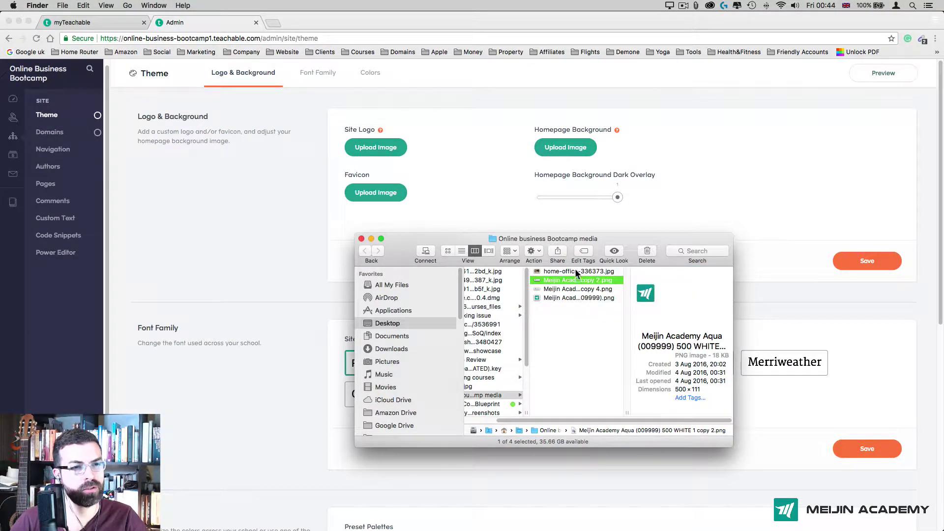
{"action": "left_click", "coordinate": [613, 252]}
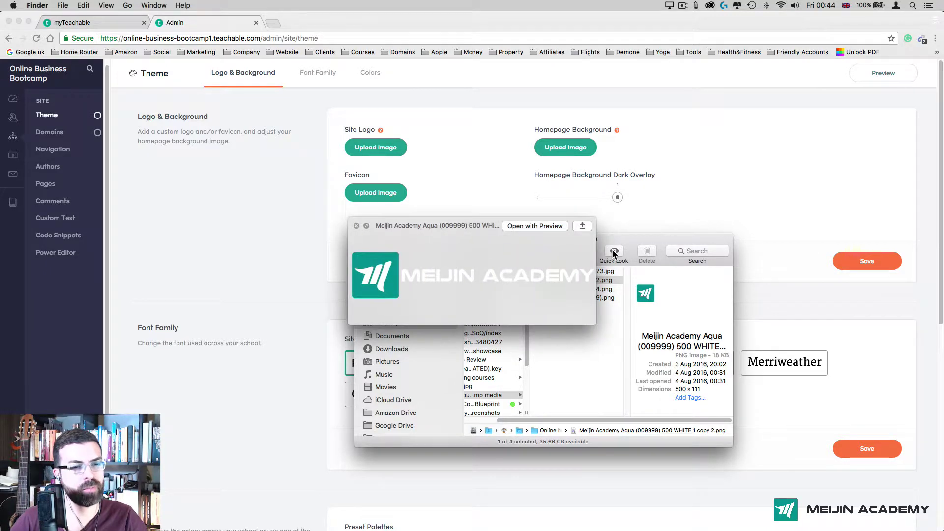
{"action": "left_click", "coordinate": [613, 252]}
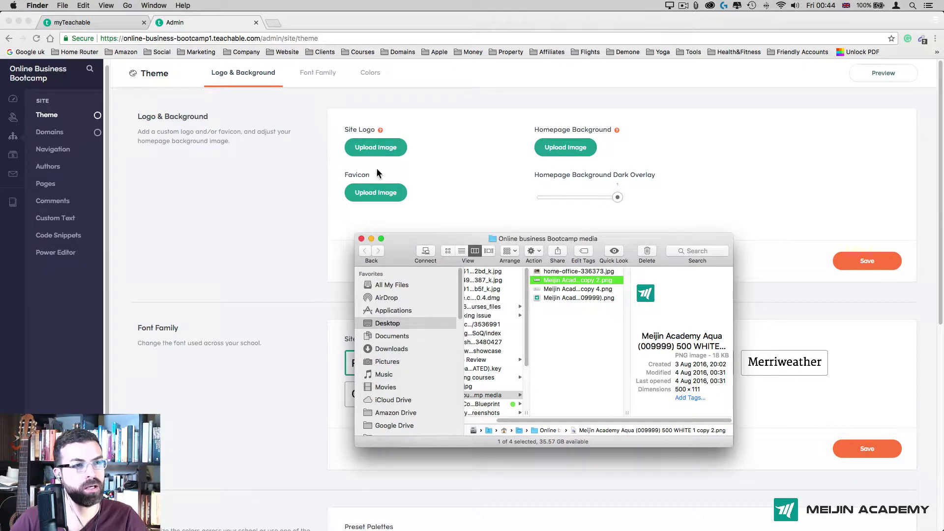
Upload Meijin Academy Aqua (009999) 500 WHITE 1 copy 2.png from the Finder folder as the site logo and check it in the homepage preview
{"action": "left_click", "coordinate": [373, 148]}
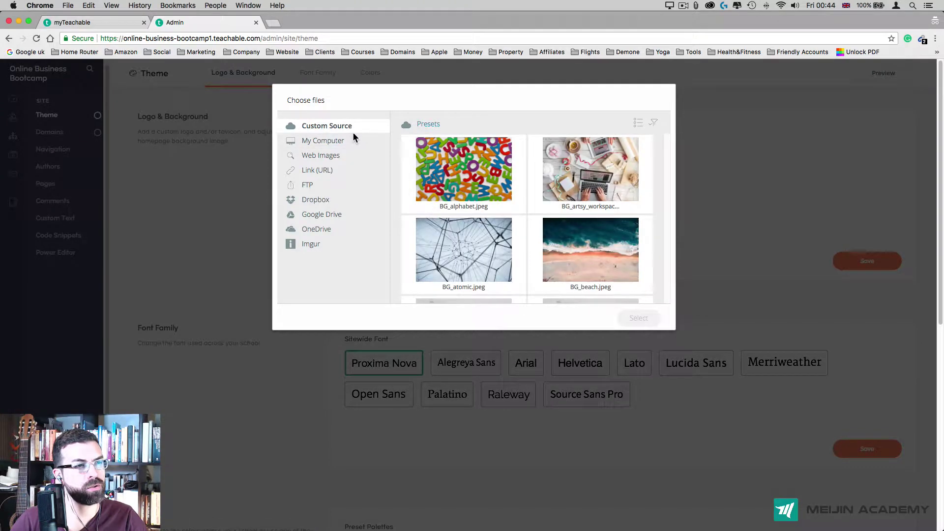
{"action": "left_click", "coordinate": [351, 141]}
{"action": "key", "text": "ctrl+Up"}
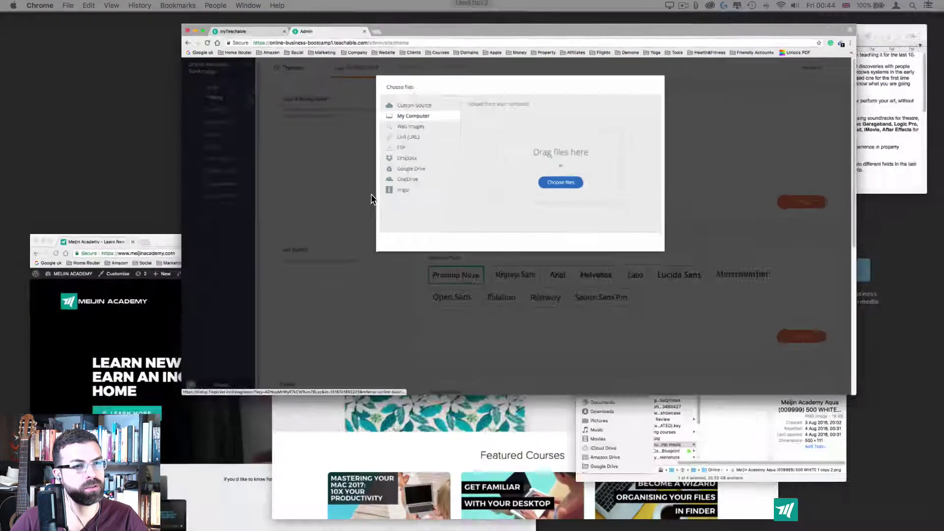
{"action": "left_click", "coordinate": [748, 426]}
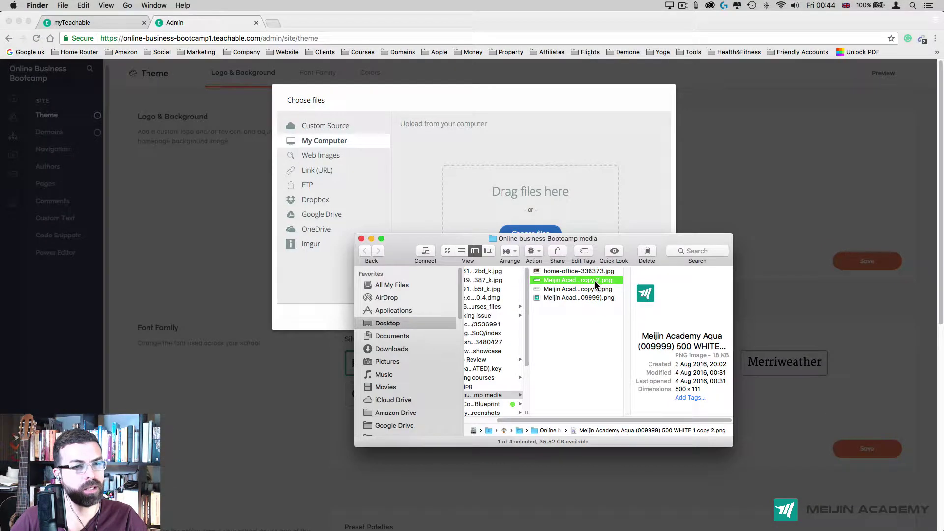
{"action": "left_click_drag", "start_coordinate": [595, 281], "coordinate": [510, 202]}
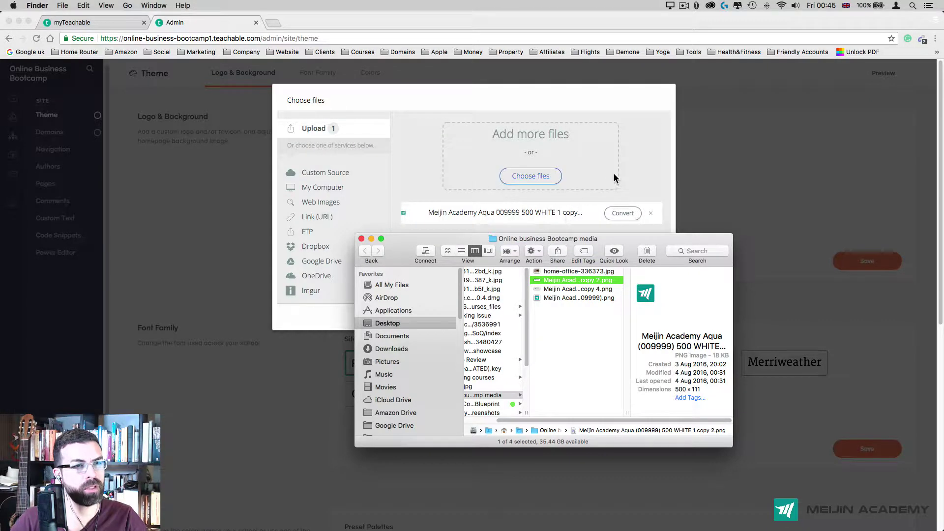
{"action": "left_click", "coordinate": [614, 175]}
{"action": "left_click", "coordinate": [635, 318]}
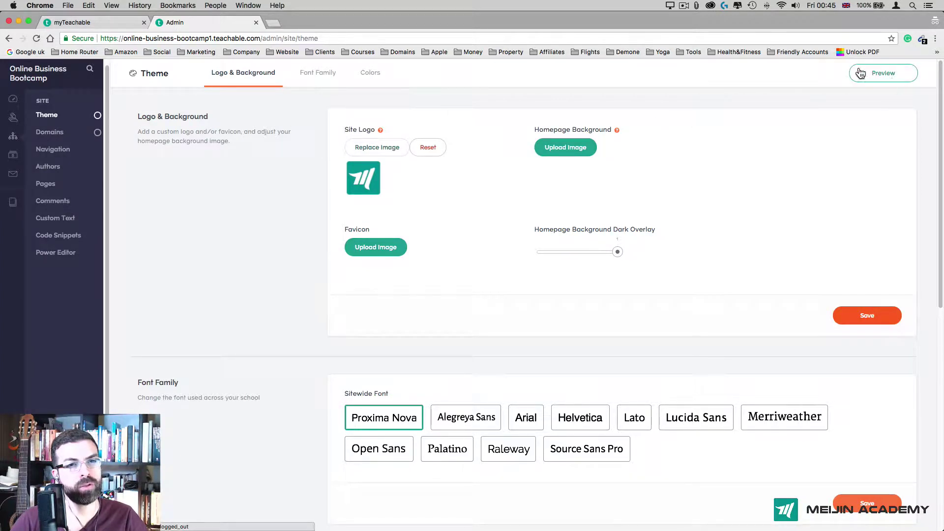
{"action": "left_click", "coordinate": [883, 73]}
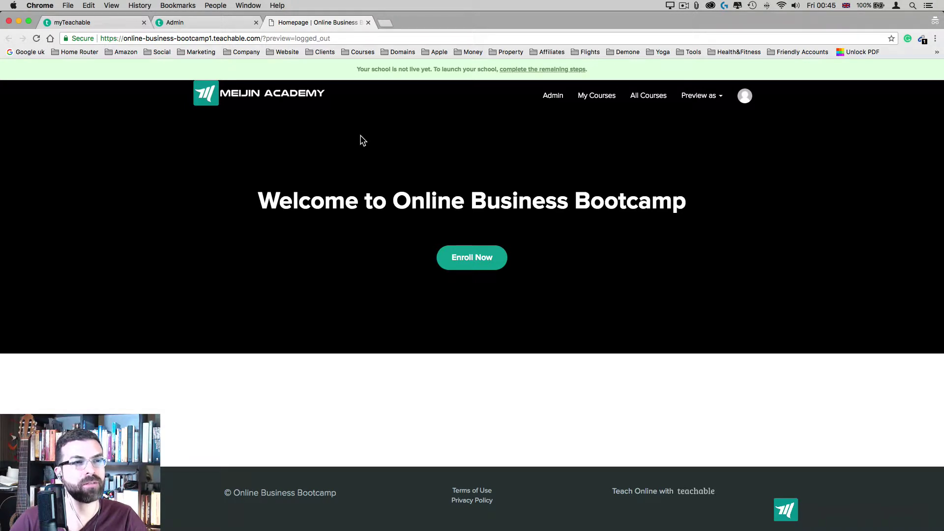
{"action": "left_click", "coordinate": [222, 23]}
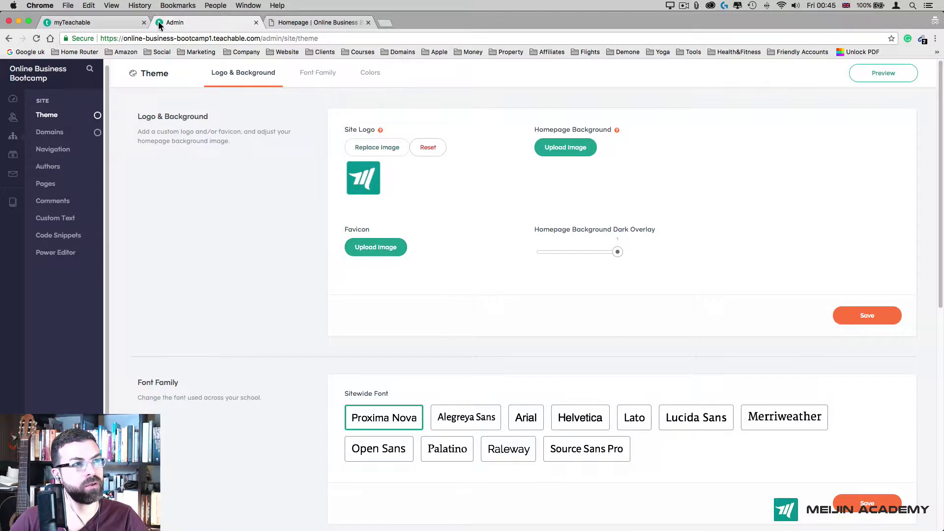
{"action": "left_click", "coordinate": [387, 253]}
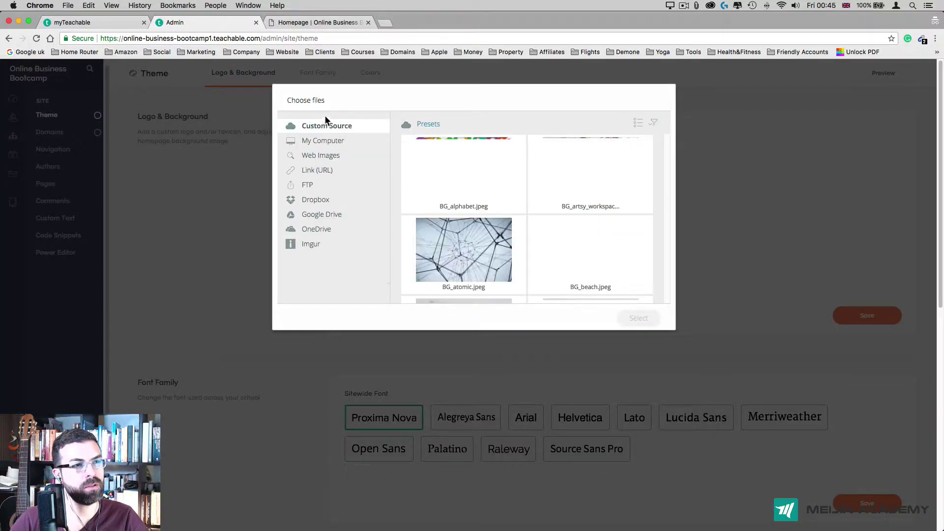
{"action": "left_click", "coordinate": [351, 143]}
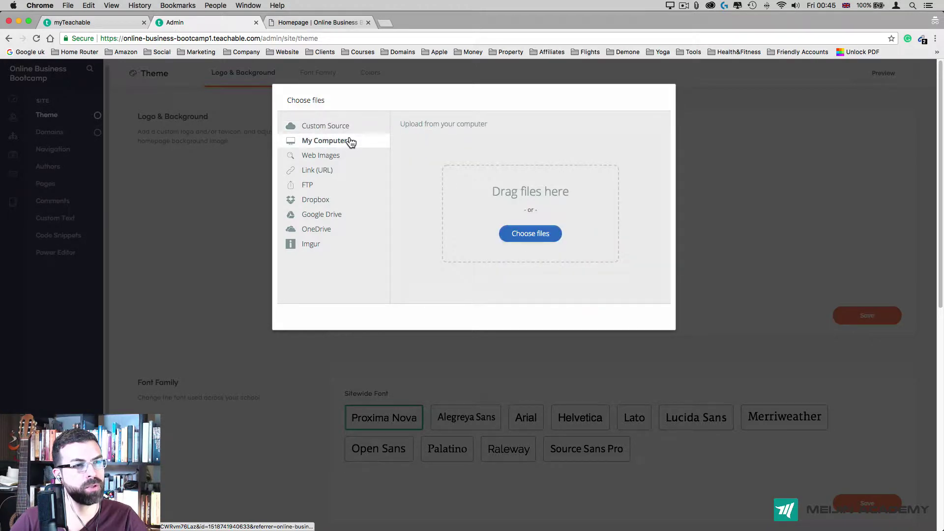
{"action": "left_click", "coordinate": [173, 248]}
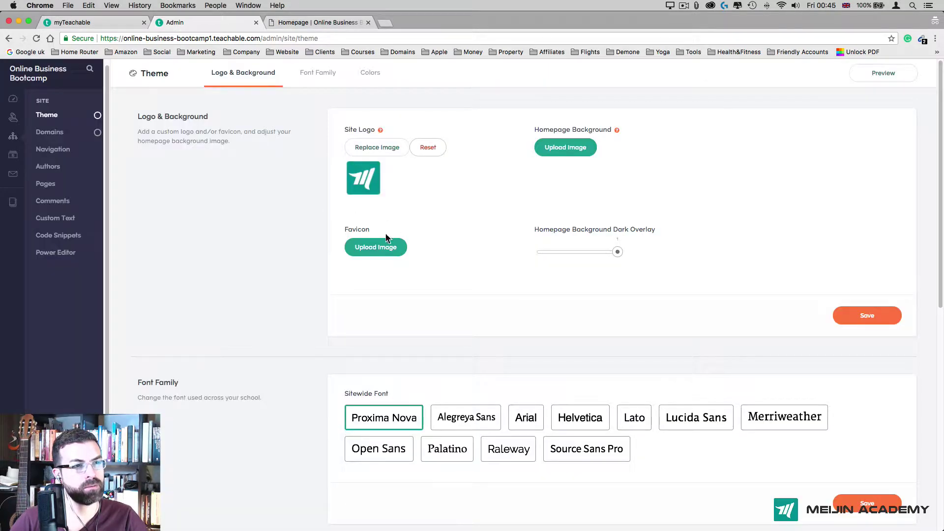
Check Meijin Academy Aqua (009999).png with Quick Look in Finder and upload it from the computer as the school's favicon
{"action": "left_click", "coordinate": [369, 248]}
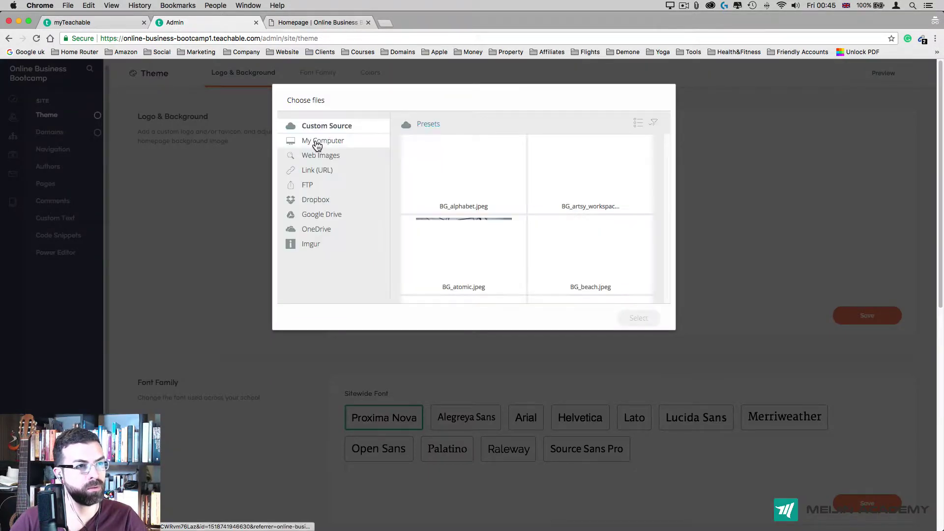
{"action": "left_click", "coordinate": [317, 145]}
{"action": "key", "text": "ctrl+Up"}
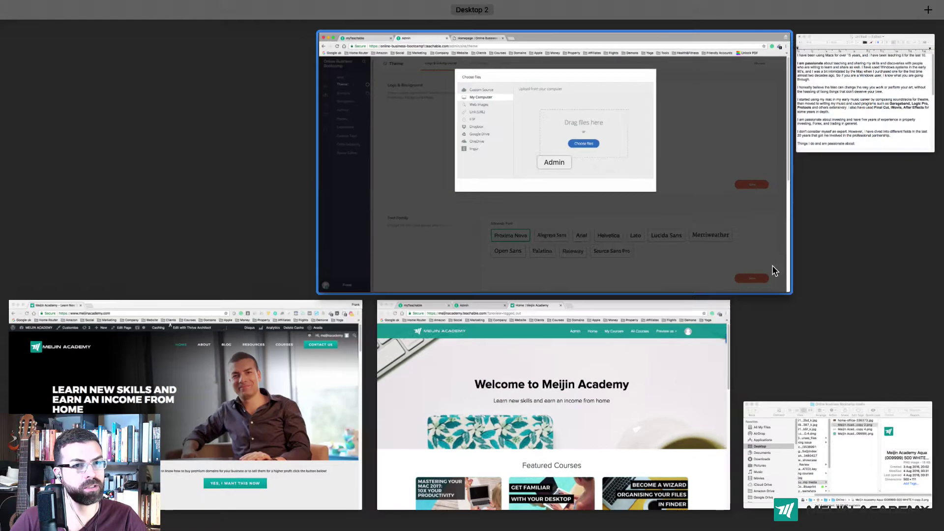
{"action": "left_click", "coordinate": [848, 427]}
{"action": "left_click", "coordinate": [571, 298]}
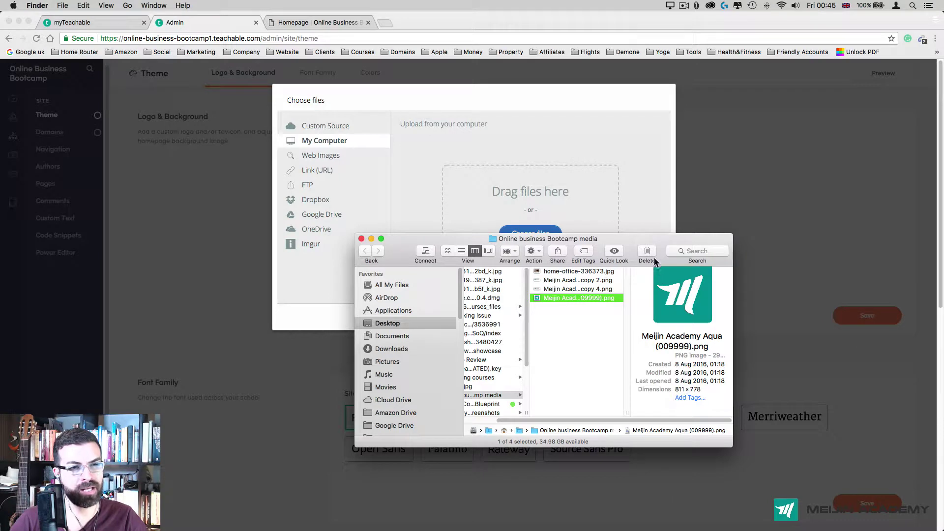
{"action": "left_click_drag", "start_coordinate": [653, 237], "coordinate": [658, 265]}
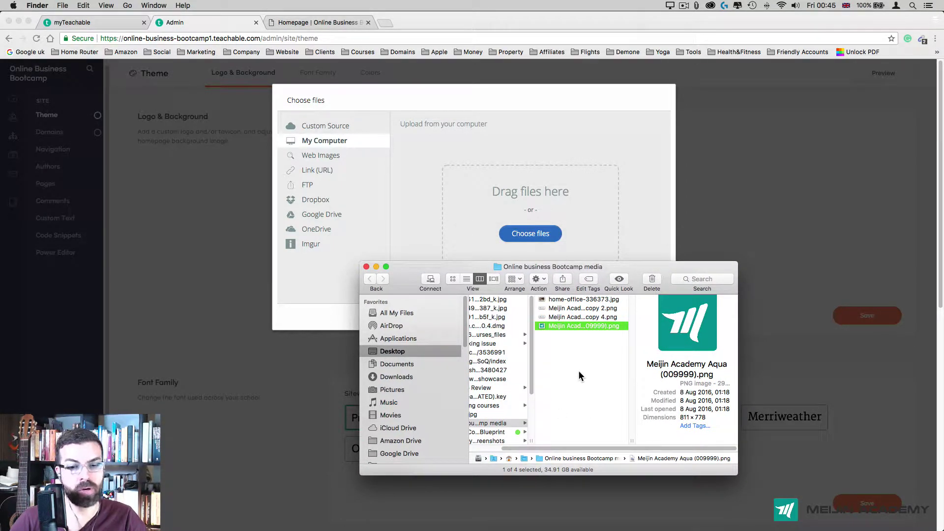
{"action": "left_click", "coordinate": [619, 279]}
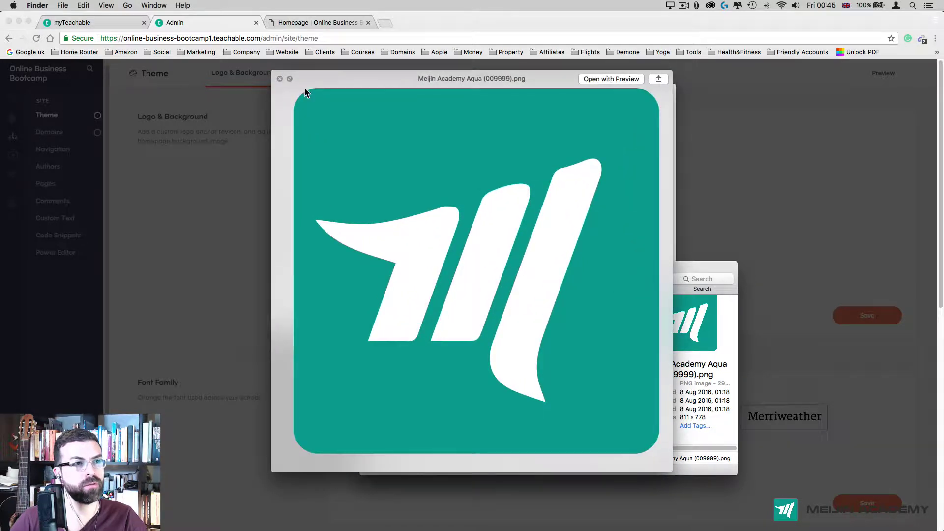
{"action": "left_click", "coordinate": [280, 79]}
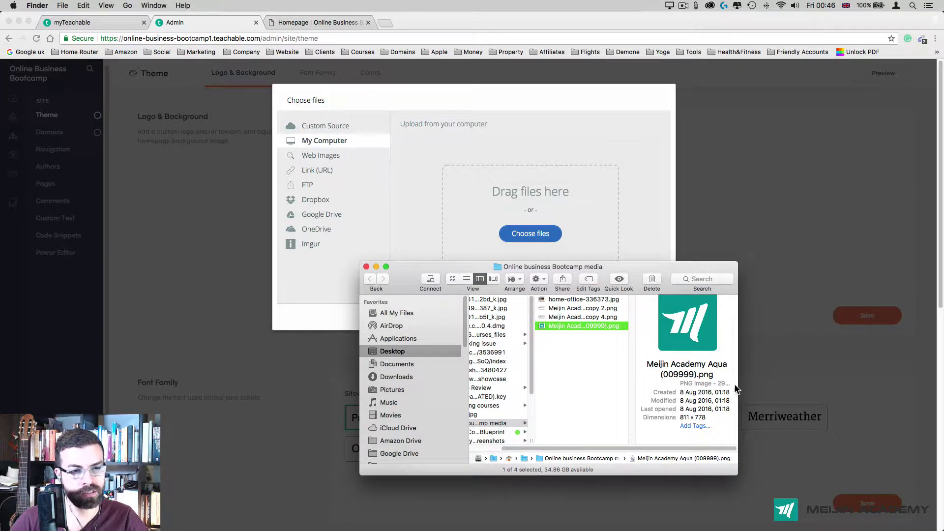
{"action": "left_click_drag", "start_coordinate": [735, 384], "coordinate": [764, 386]}
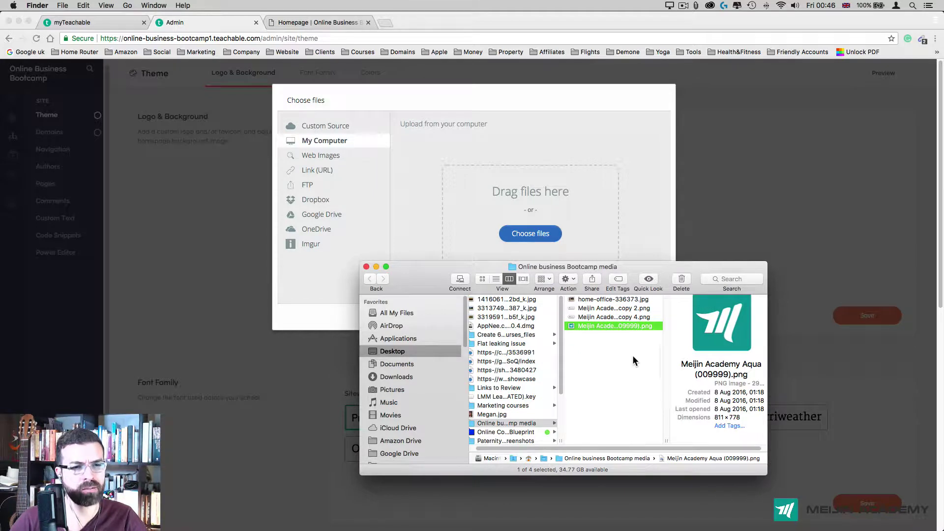
{"action": "left_click_drag", "start_coordinate": [615, 322], "coordinate": [546, 226]}
{"action": "left_click", "coordinate": [585, 244]}
{"action": "left_click", "coordinate": [638, 319]}
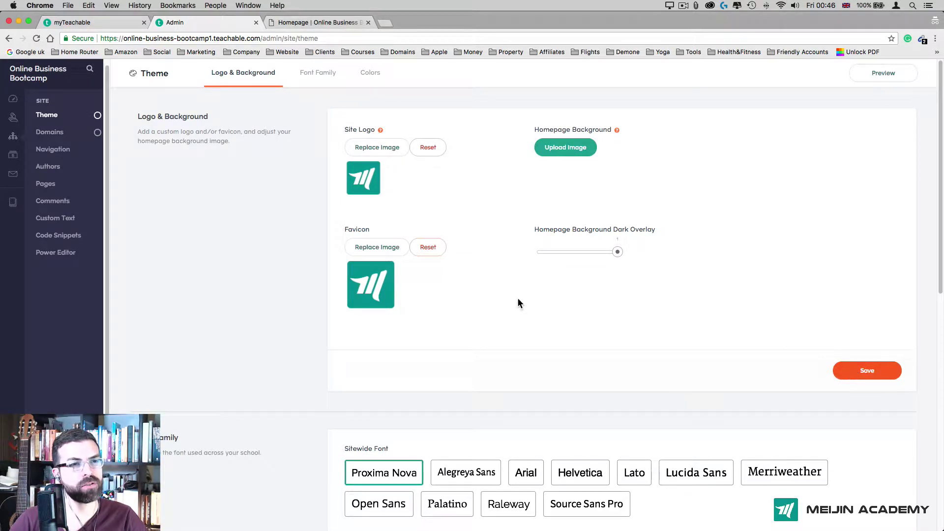
Reload the school homepage preview to check the favicon, and return to the theme settings
{"action": "left_click", "coordinate": [354, 22]}
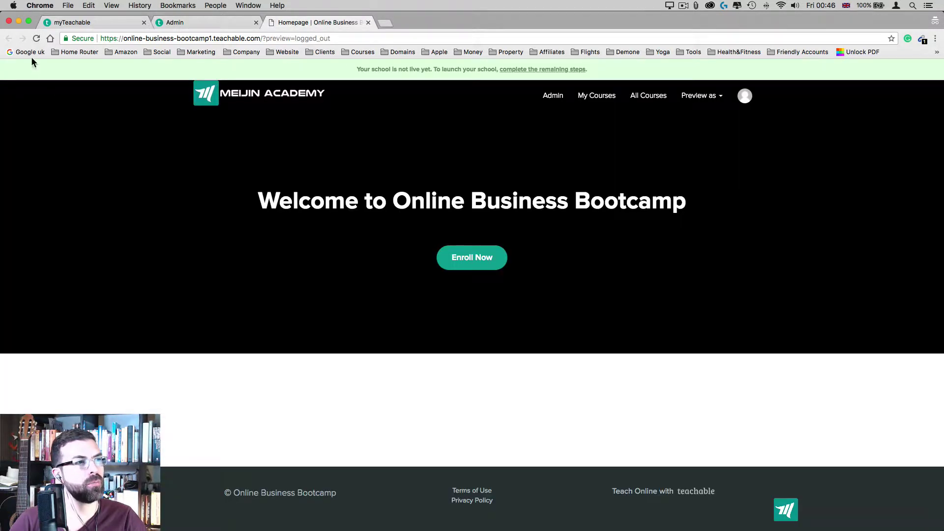
{"action": "left_click", "coordinate": [35, 38]}
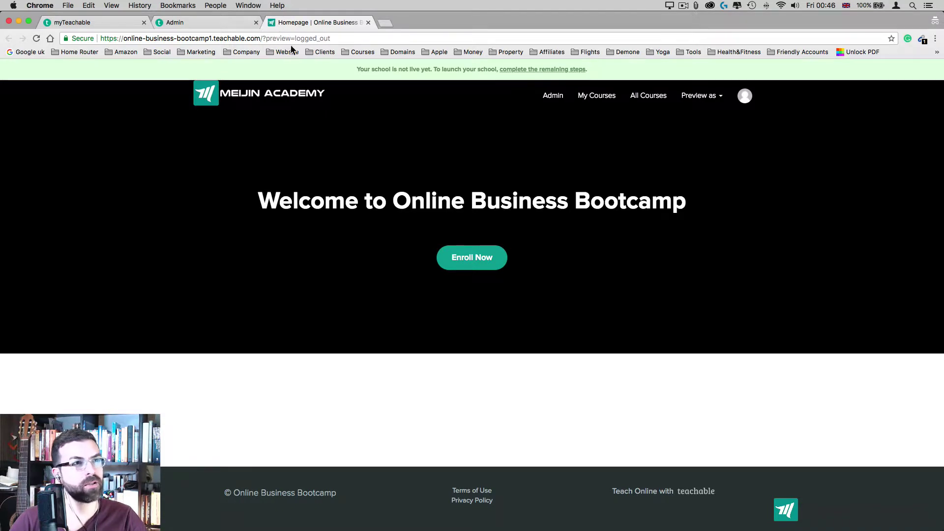
{"action": "left_click", "coordinate": [207, 22]}
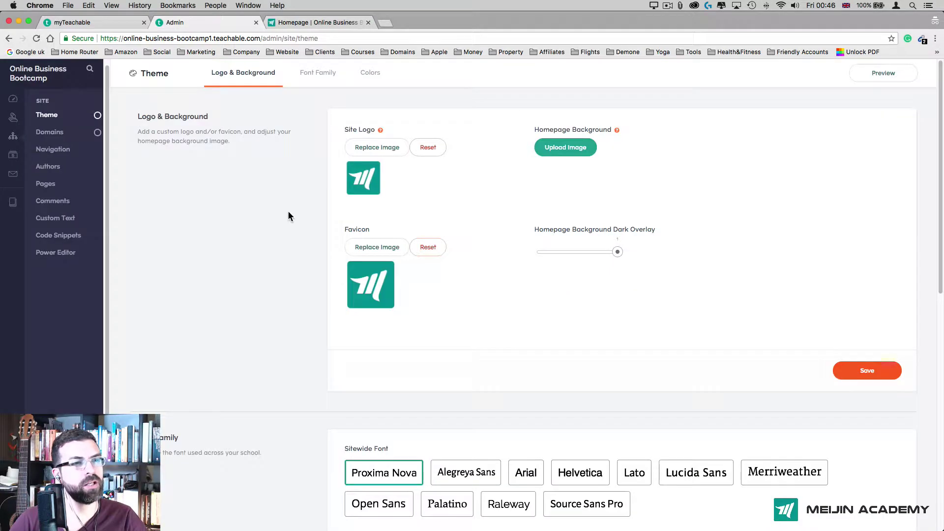
Add home-office-336373.jpg from the Online business Bootcamp media folder in Finder to the homepage background's computer upload list
{"action": "left_click", "coordinate": [571, 153]}
{"action": "key", "text": "ctrl+Up"}
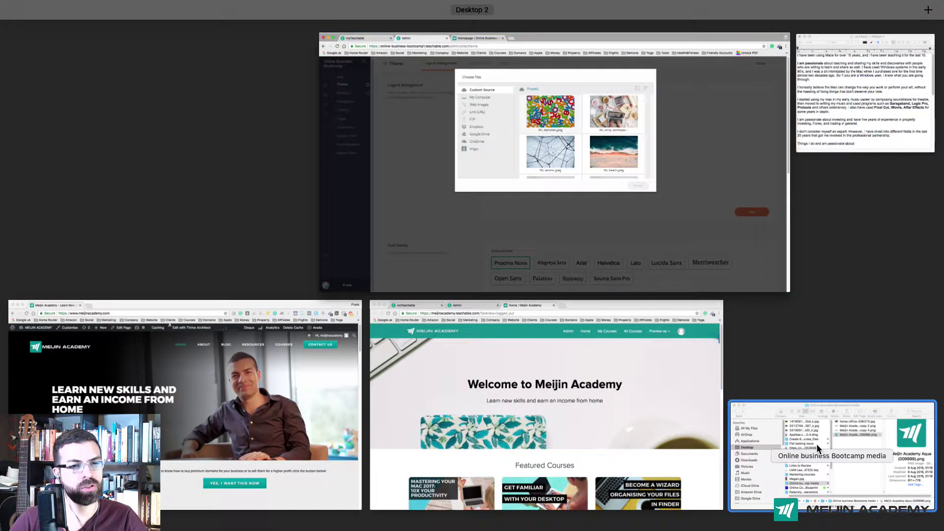
{"action": "left_click", "coordinate": [816, 443]}
{"action": "left_click", "coordinate": [619, 299]}
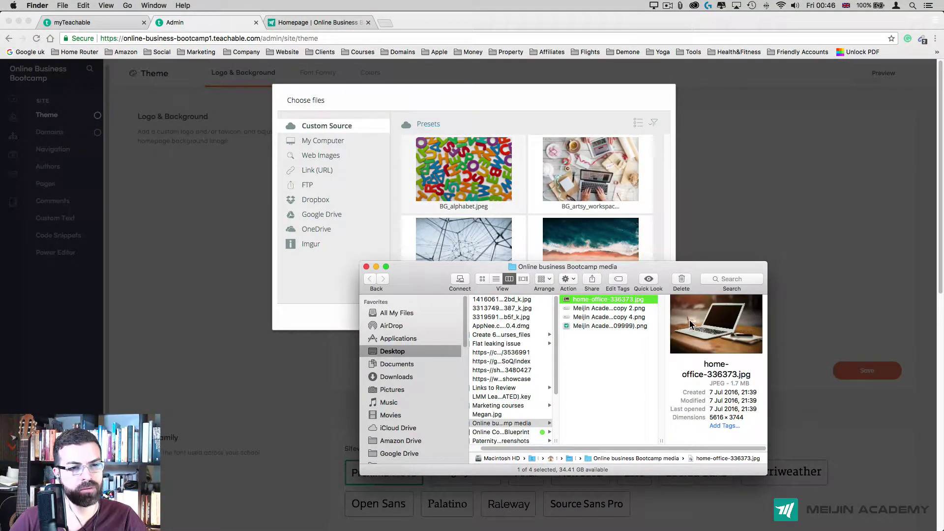
{"action": "left_click", "coordinate": [355, 155]}
{"action": "left_click", "coordinate": [339, 141]}
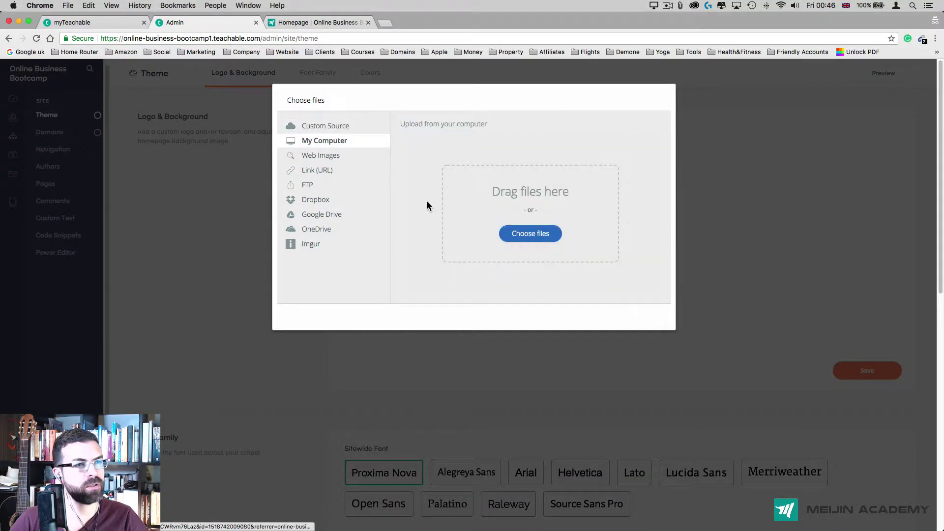
{"action": "key", "text": "ctrl+Up"}
{"action": "left_click", "coordinate": [824, 432]}
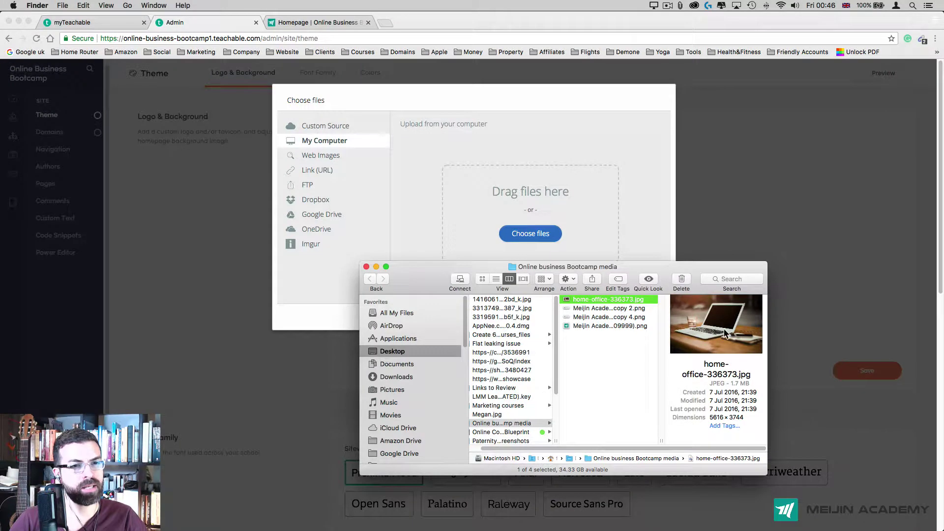
{"action": "left_click_drag", "start_coordinate": [725, 333], "coordinate": [541, 227]}
{"action": "left_click", "coordinate": [514, 224]}
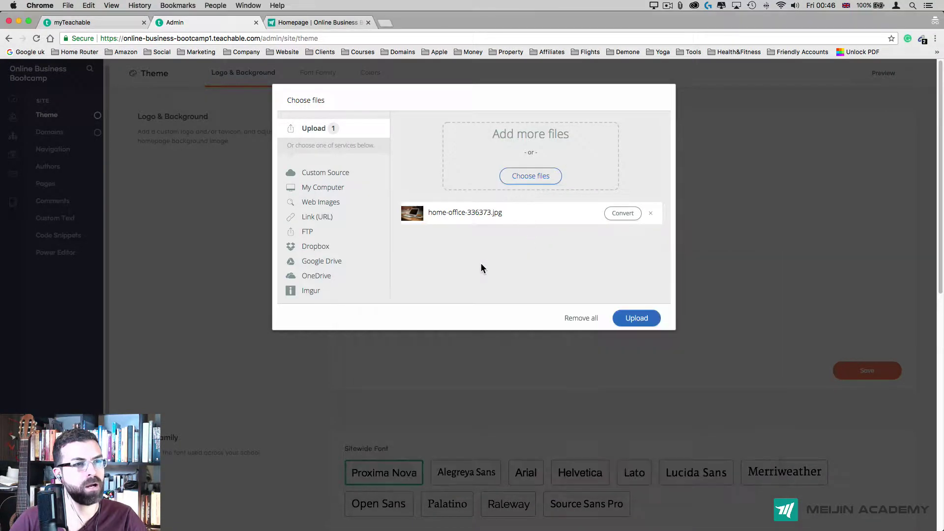
Browse the preset background images offered under Custom Source for the homepage background
{"action": "left_click", "coordinate": [322, 176]}
{"action": "scroll", "coordinate": [580, 235], "scroll_direction": "down", "scroll_amount": 3}
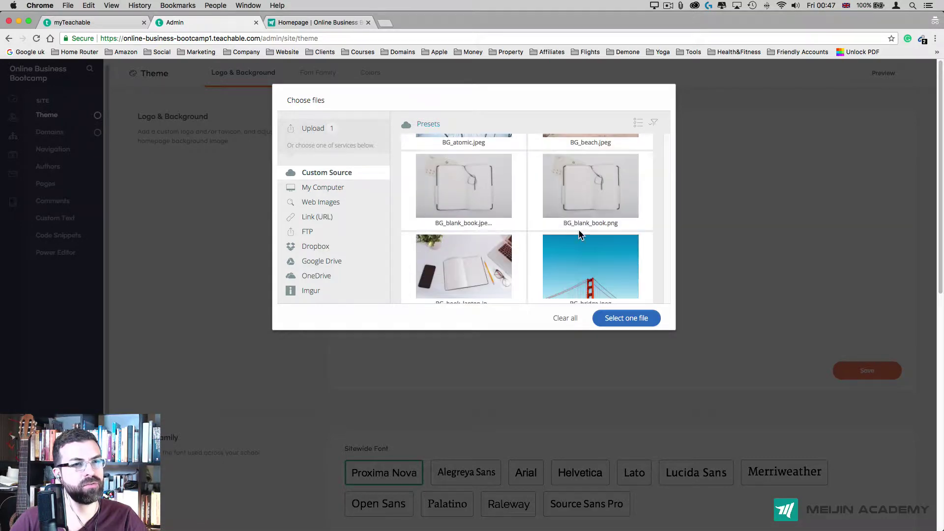
{"action": "scroll", "coordinate": [580, 235], "scroll_direction": "down", "scroll_amount": 5}
{"action": "scroll", "coordinate": [529, 247], "scroll_direction": "up", "scroll_amount": 4}
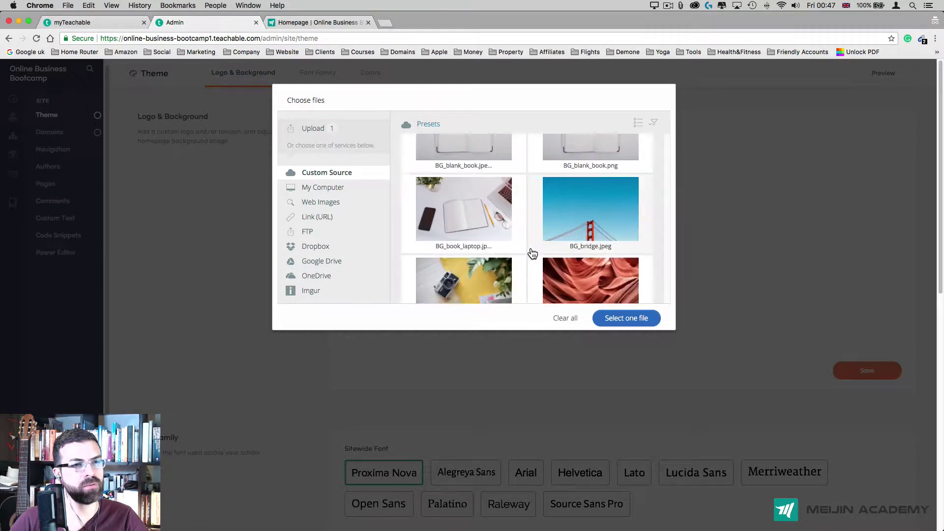
{"action": "scroll", "coordinate": [532, 253], "scroll_direction": "down", "scroll_amount": 5}
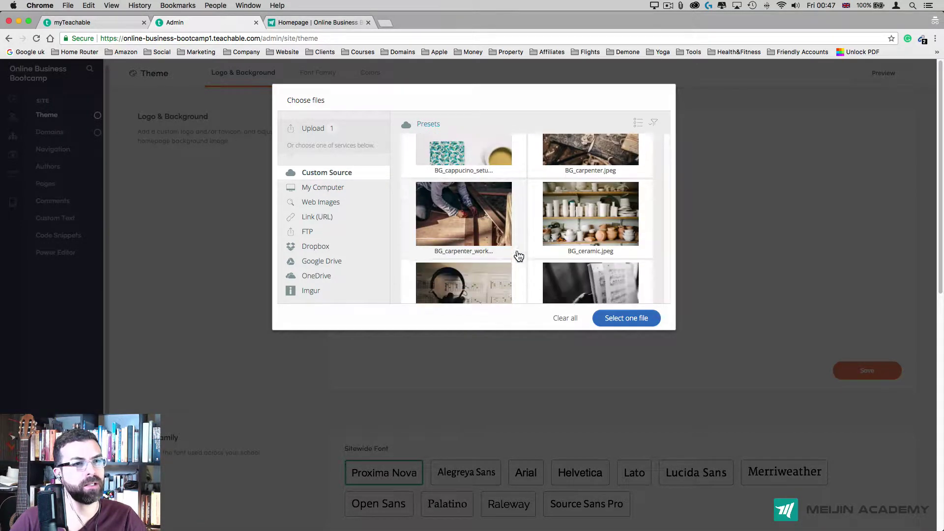
{"action": "scroll", "coordinate": [519, 255], "scroll_direction": "up", "scroll_amount": 2}
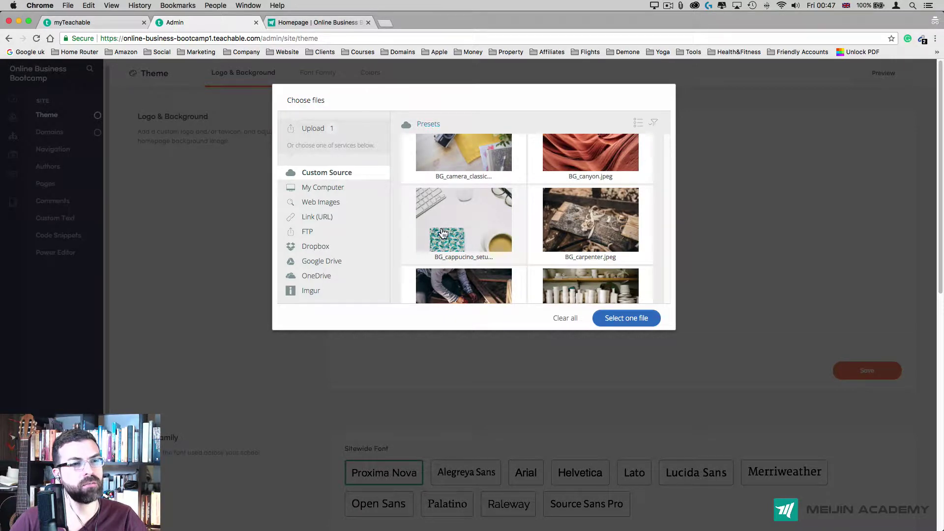
Examine the Meijin Academy school's homepage and theme settings in the other Chrome window, and return to the Bootcamp school's file chooser
{"action": "key", "text": "ctrl+Up"}
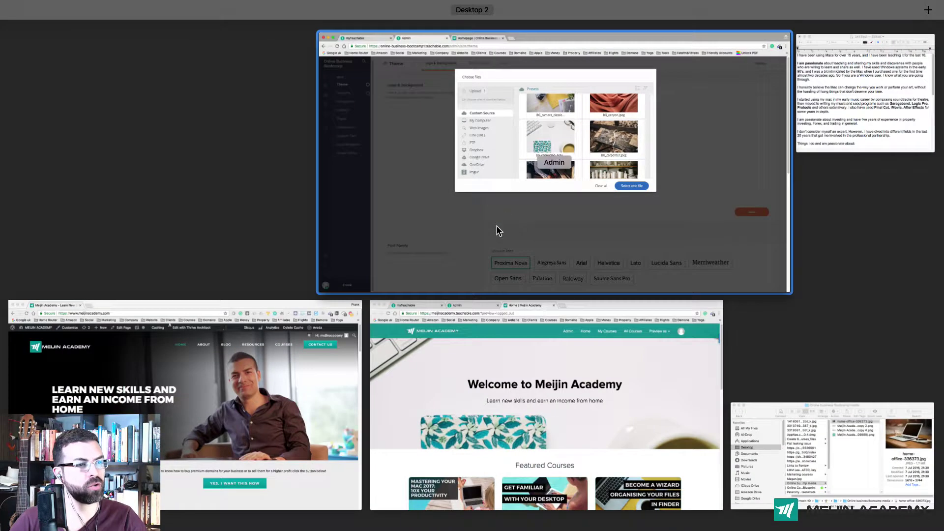
{"action": "left_click", "coordinate": [519, 421]}
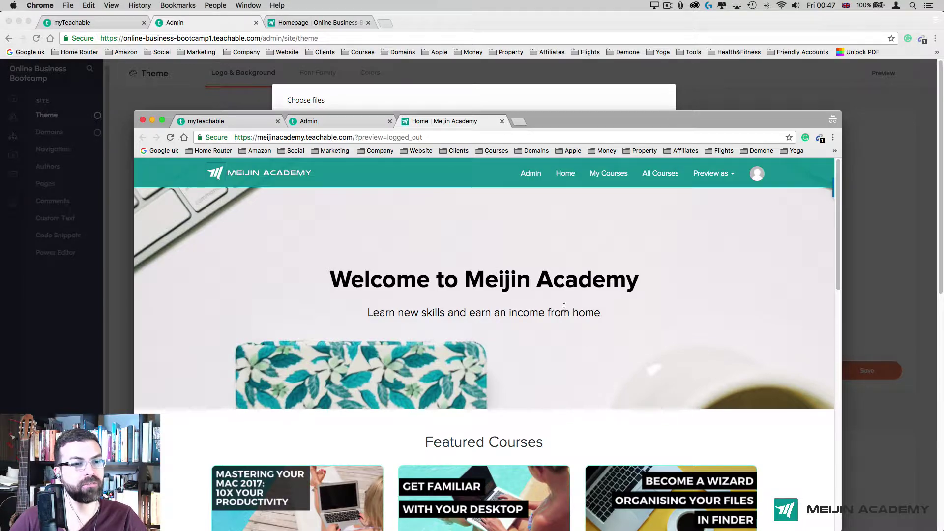
{"action": "scroll", "coordinate": [686, 334], "scroll_direction": "down", "scroll_amount": 10}
{"action": "scroll", "coordinate": [693, 335], "scroll_direction": "up", "scroll_amount": 4}
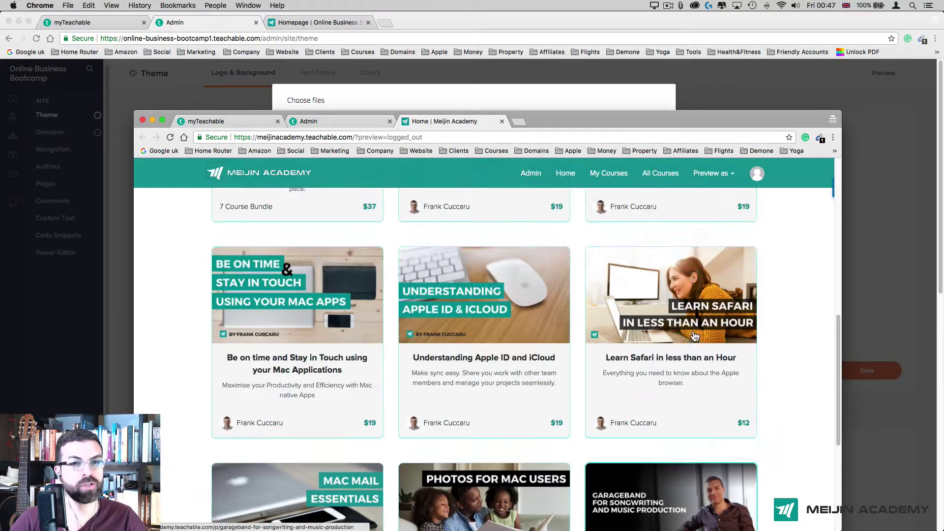
{"action": "scroll", "coordinate": [690, 332], "scroll_direction": "up", "scroll_amount": 5}
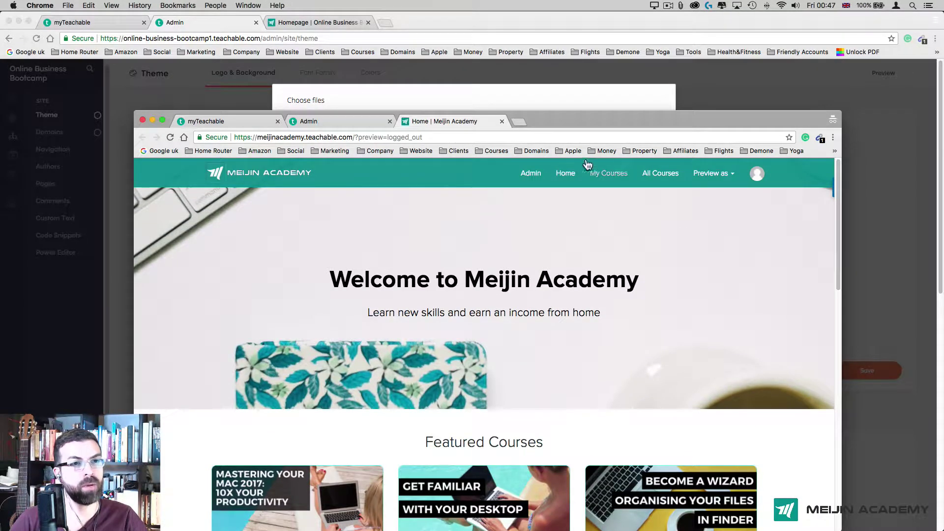
{"action": "left_click", "coordinate": [341, 127]}
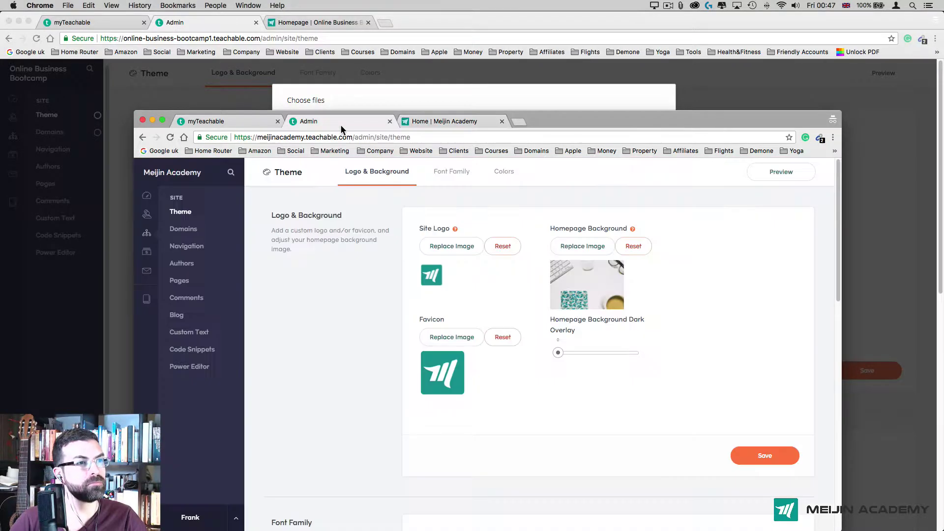
{"action": "left_click", "coordinate": [451, 118]}
{"action": "left_click", "coordinate": [697, 91]}
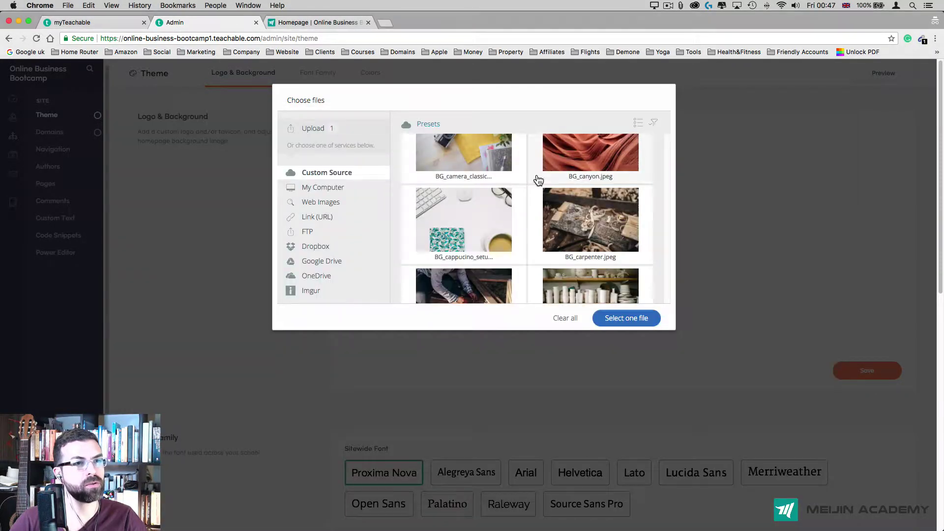
Upload the queued home-office-336373.jpg as the homepage background, save the theme, and reload the homepage preview
{"action": "left_click", "coordinate": [337, 131]}
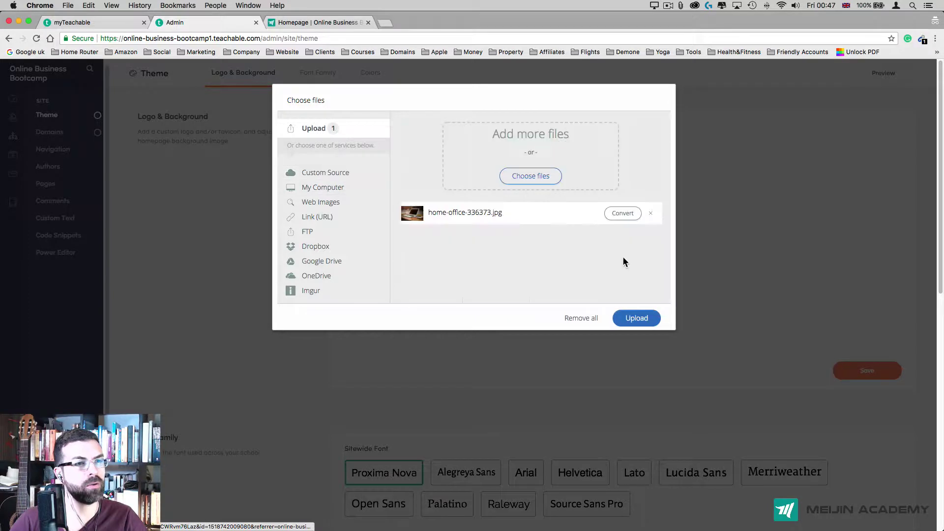
{"action": "left_click", "coordinate": [637, 321]}
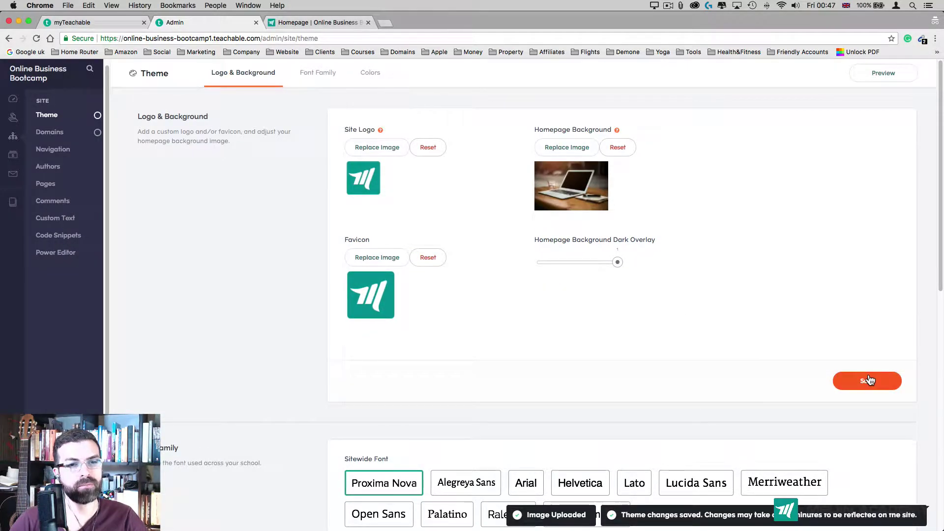
{"action": "left_click", "coordinate": [328, 22]}
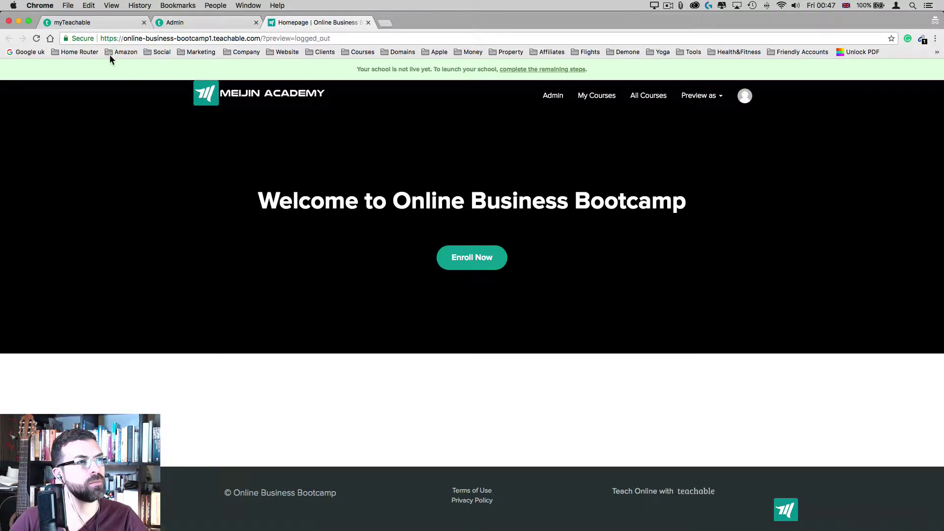
{"action": "left_click", "coordinate": [35, 38]}
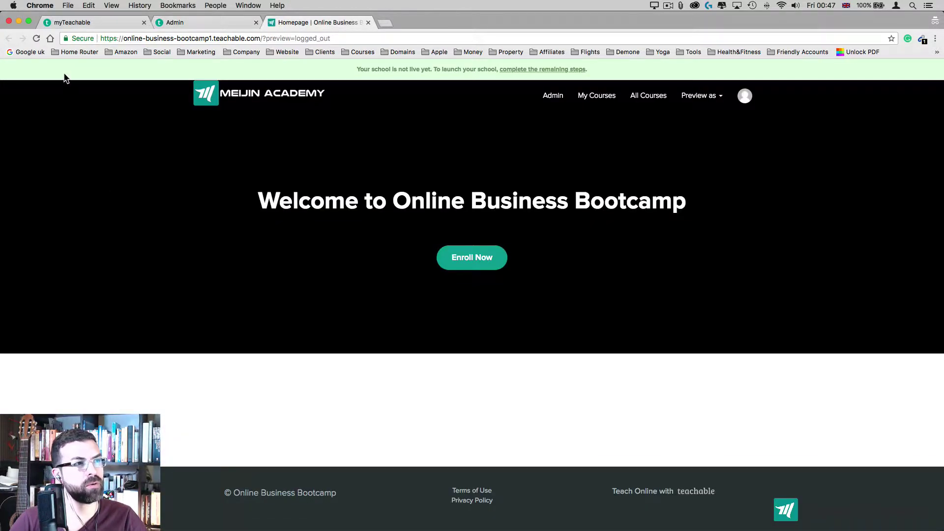
{"action": "left_click", "coordinate": [35, 38]}
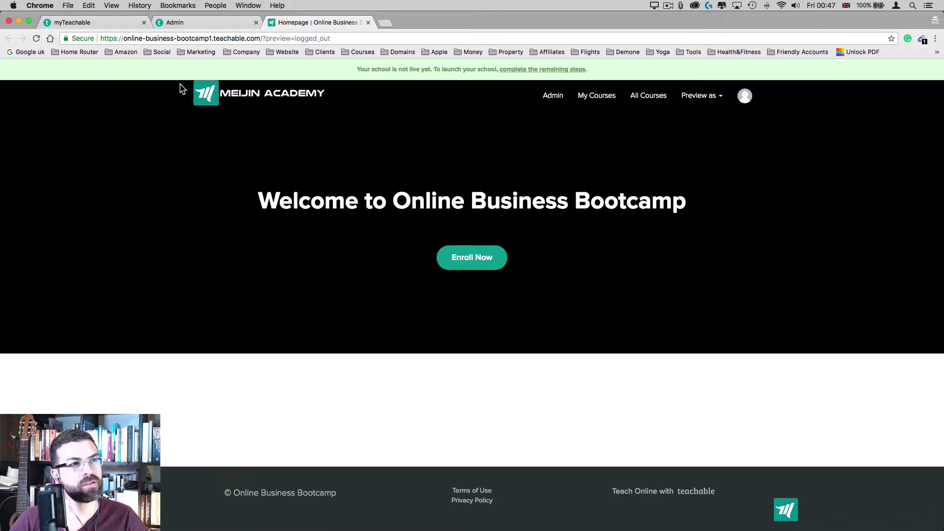
Set the Homepage Background Dark Overlay to 0, save the theme, and reload the homepage preview
{"action": "left_click", "coordinate": [206, 23]}
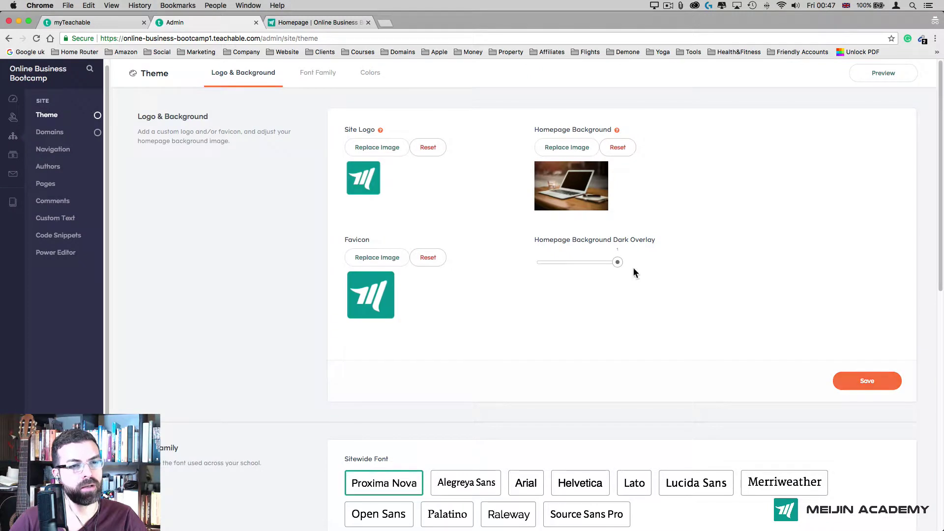
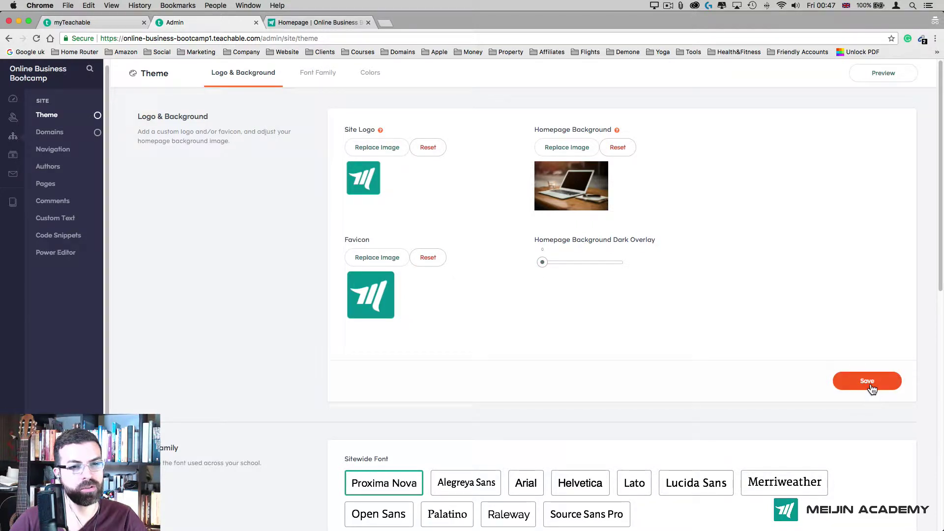
{"action": "left_click", "coordinate": [315, 23]}
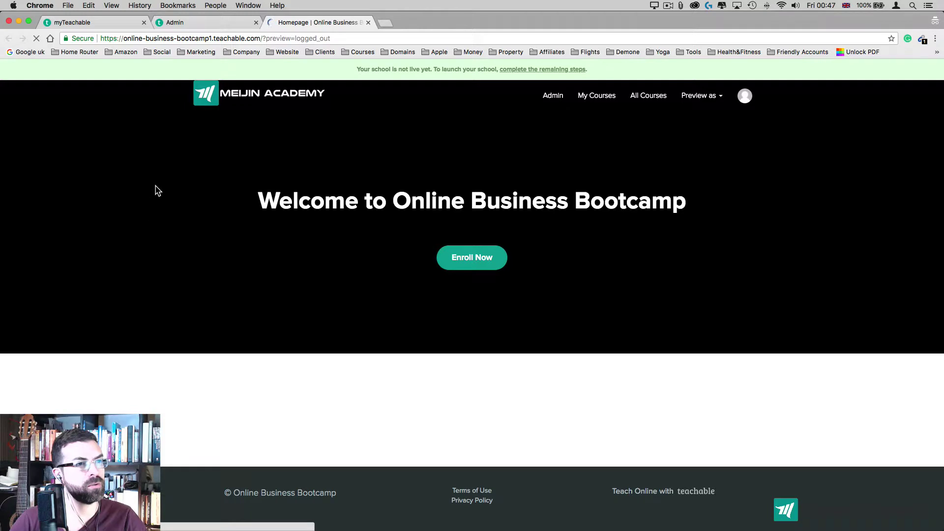
{"action": "left_click", "coordinate": [35, 38]}
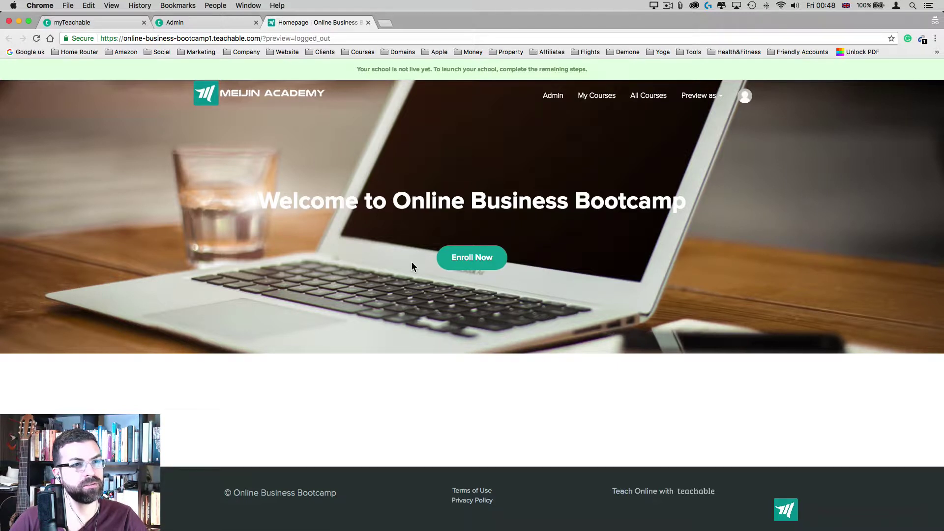
Set the Homepage Background Dark Overlay to 0.5, save the theme, and reload the homepage preview
{"action": "left_click", "coordinate": [236, 23]}
{"action": "left_click_drag", "start_coordinate": [542, 262], "coordinate": [580, 266]}
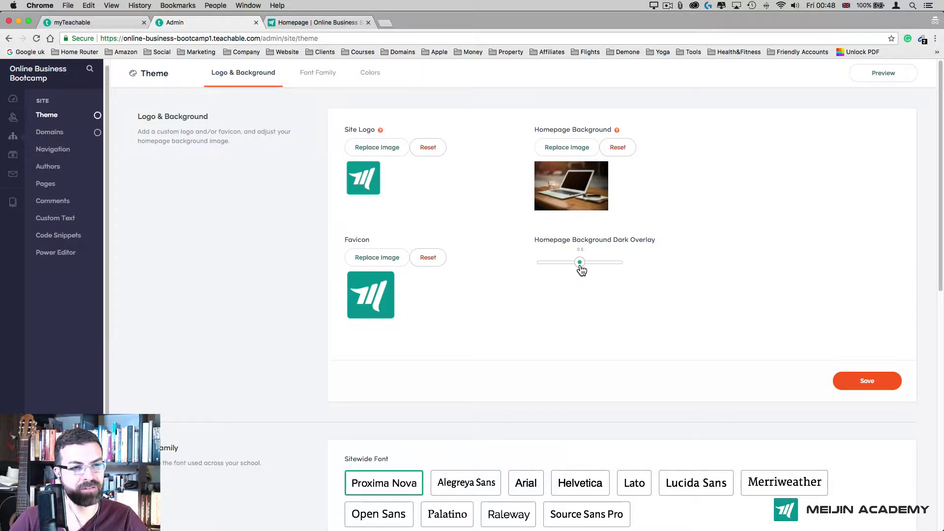
{"action": "left_click", "coordinate": [867, 383]}
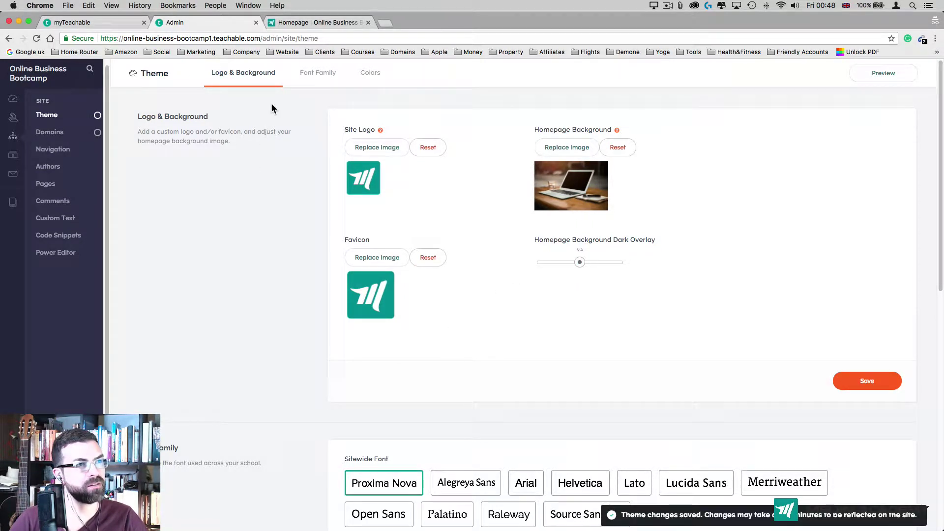
{"action": "left_click", "coordinate": [311, 22]}
{"action": "left_click", "coordinate": [37, 39]}
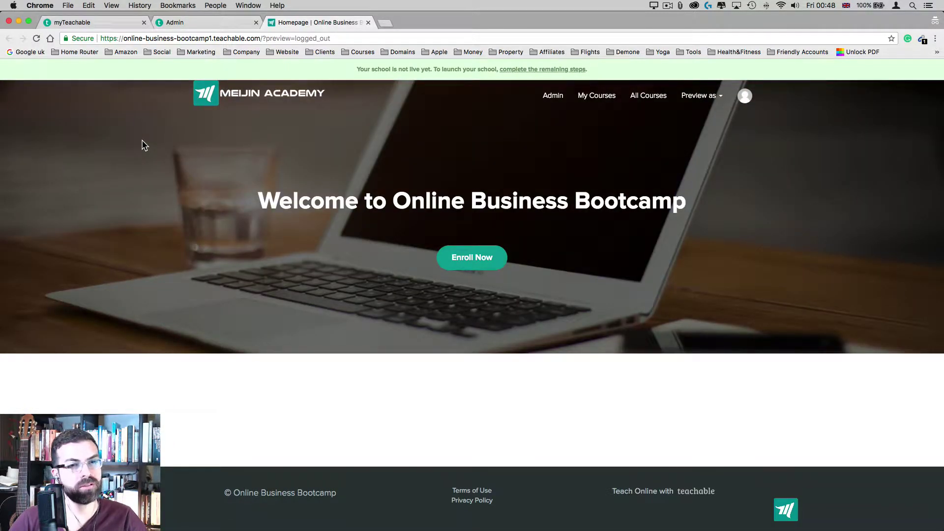
Set the school's sitewide font to Raleway and save the font setting
{"action": "left_click", "coordinate": [210, 24]}
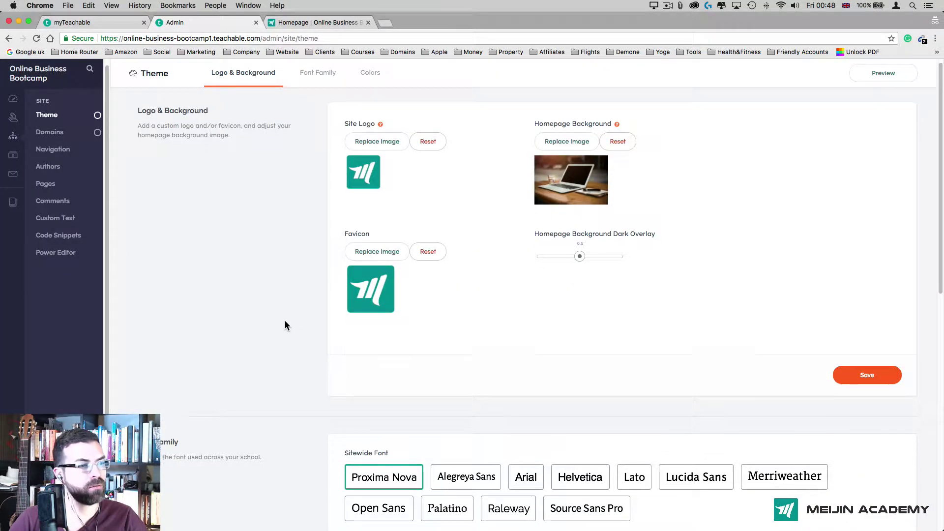
{"action": "scroll", "coordinate": [284, 320], "scroll_direction": "down", "scroll_amount": 10}
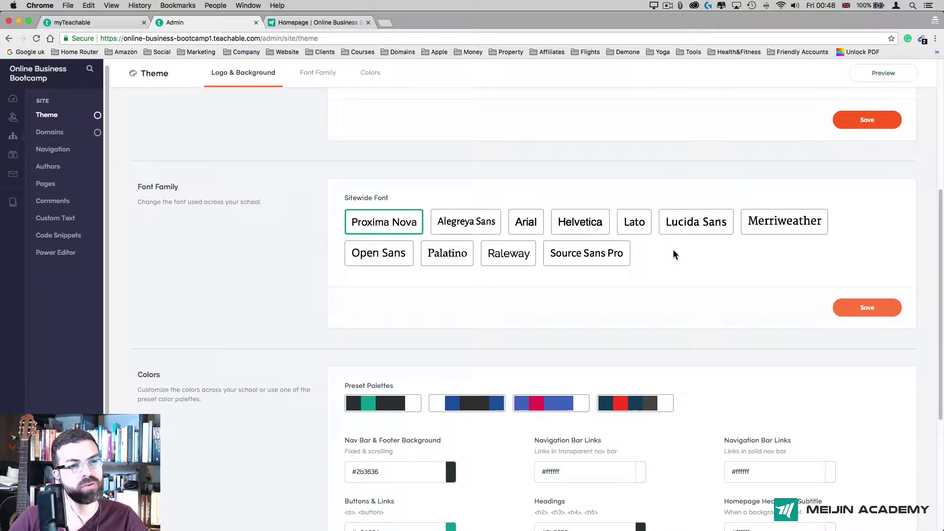
{"action": "left_click", "coordinate": [497, 261]}
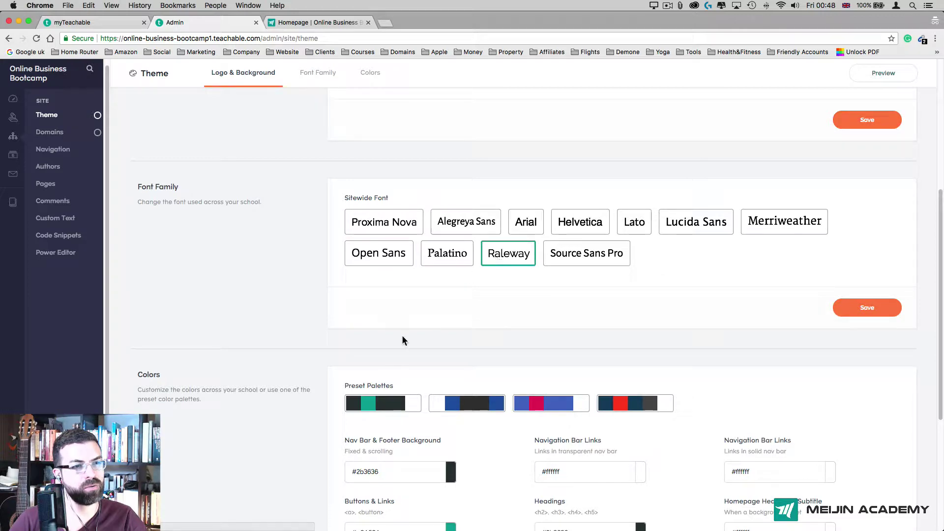
{"action": "left_click", "coordinate": [867, 307]}
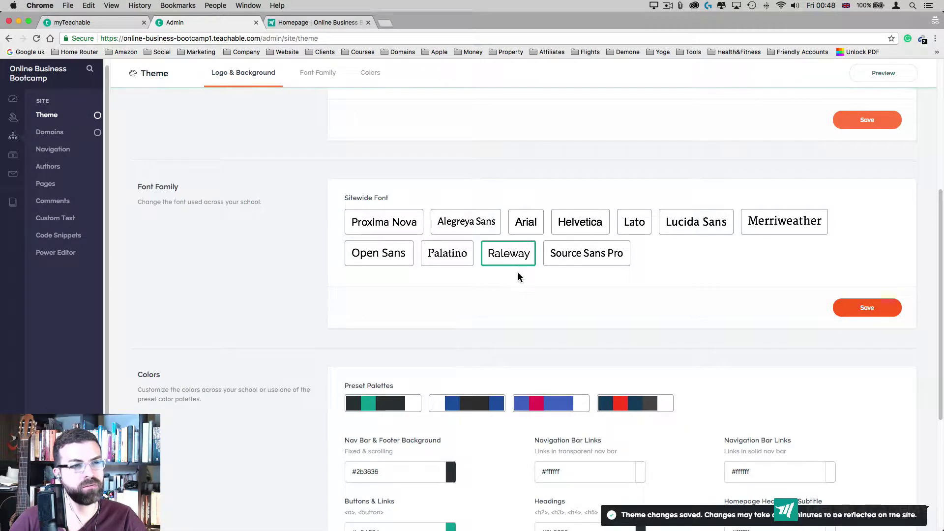
Try the preset color palettes, save the navy and red one, and reload the homepage preview to check it
{"action": "scroll", "coordinate": [199, 267], "scroll_direction": "down", "scroll_amount": 5}
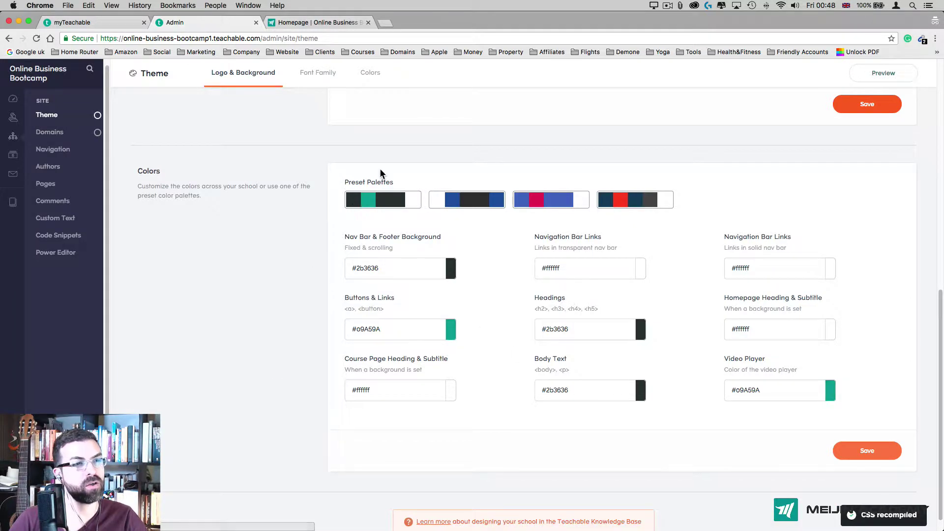
{"action": "left_click", "coordinate": [481, 206]}
{"action": "left_click", "coordinate": [548, 201]}
{"action": "left_click", "coordinate": [632, 198]}
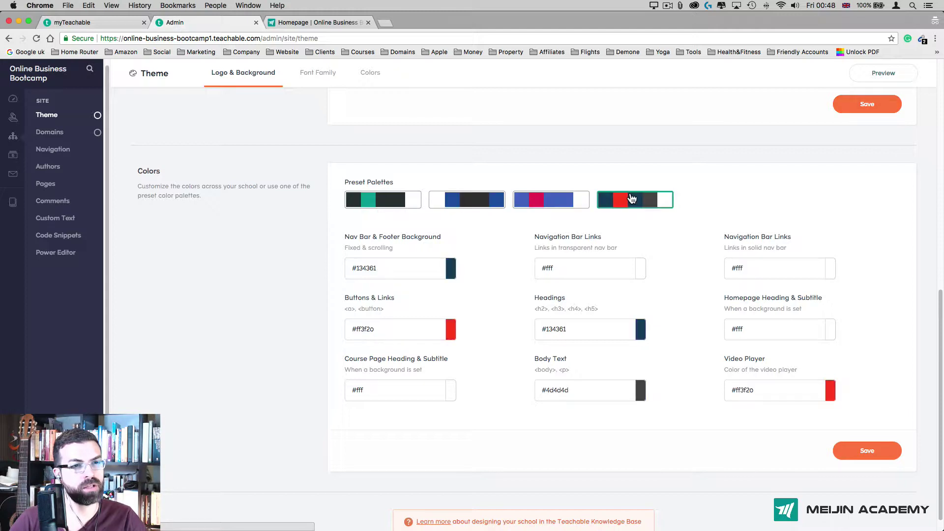
{"action": "left_click", "coordinate": [864, 450]}
{"action": "left_click", "coordinate": [326, 22]}
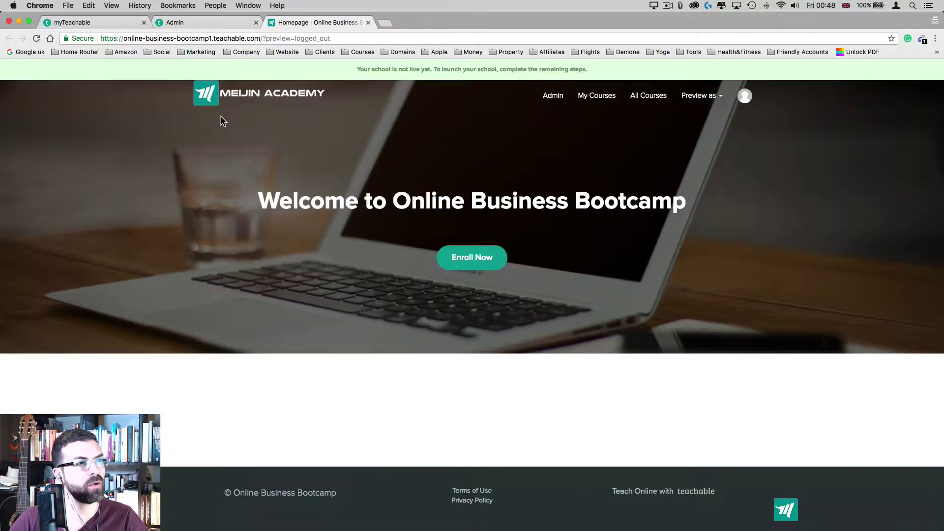
{"action": "left_click", "coordinate": [36, 39]}
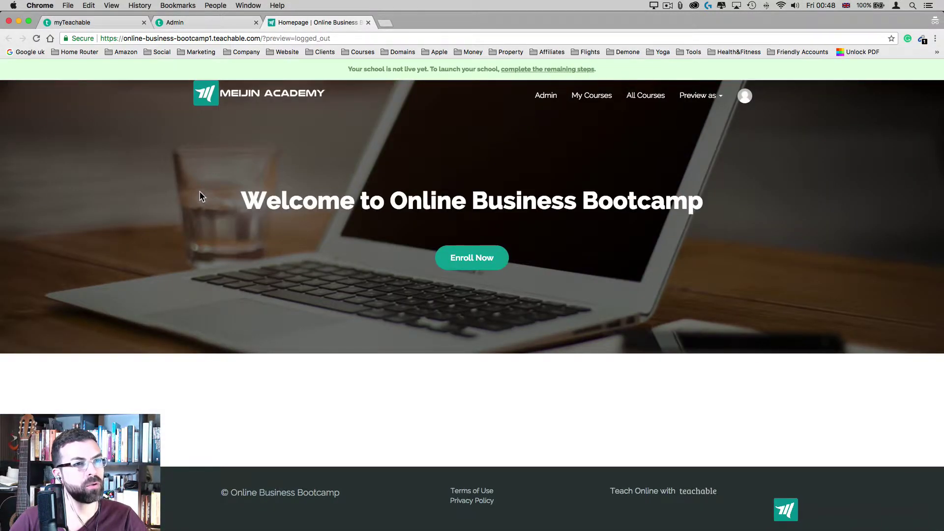
{"action": "left_click", "coordinate": [41, 38]}
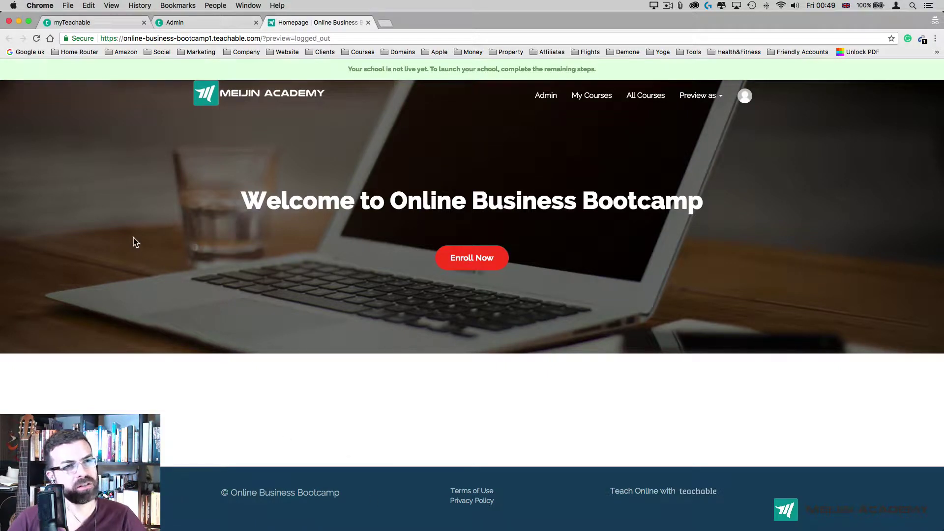
Apply the dark grey and green preset palette, save it, reload the homepage preview, and return to the theme settings
{"action": "left_click", "coordinate": [230, 28]}
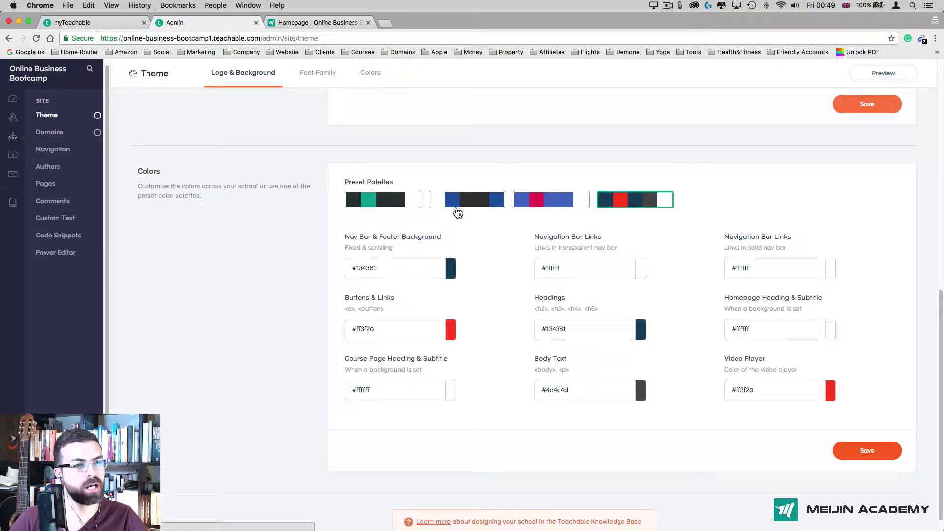
{"action": "left_click", "coordinate": [387, 202]}
{"action": "left_click", "coordinate": [854, 461]}
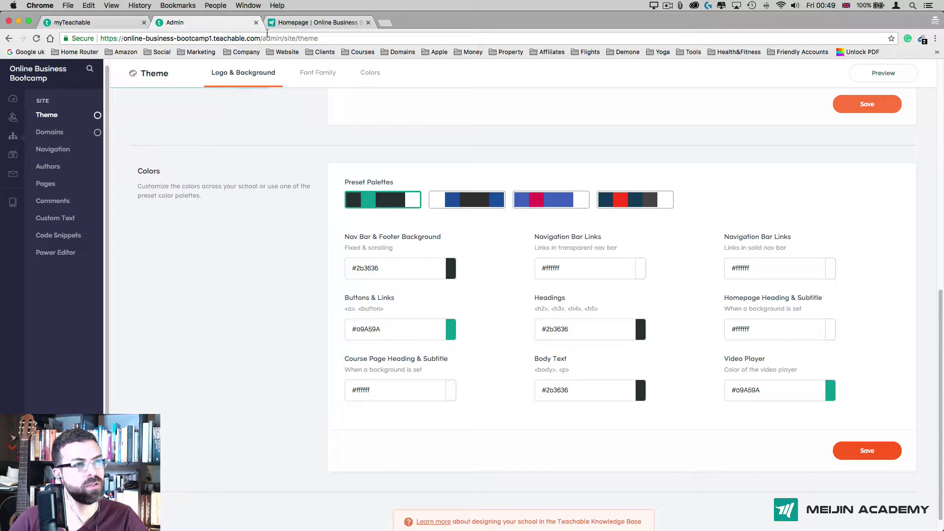
{"action": "left_click", "coordinate": [299, 22]}
{"action": "left_click", "coordinate": [37, 37]}
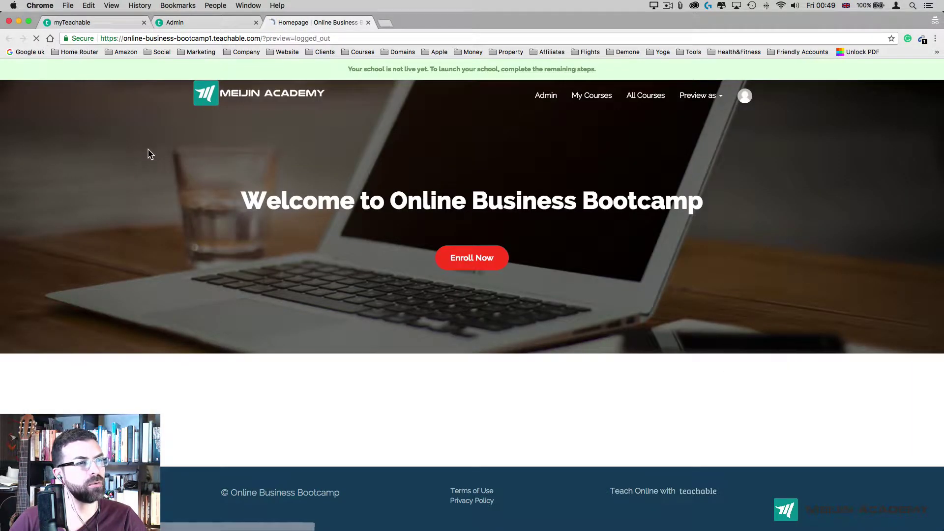
{"action": "left_click", "coordinate": [231, 22]}
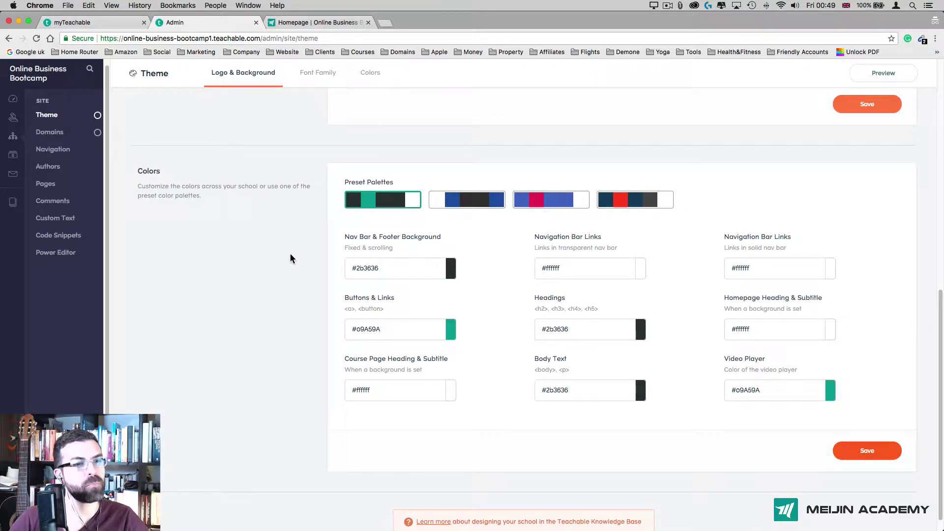
Review the Logo & Background, Font Family and Colors sections of the theme settings
{"action": "scroll", "coordinate": [263, 290], "scroll_direction": "down", "scroll_amount": 1}
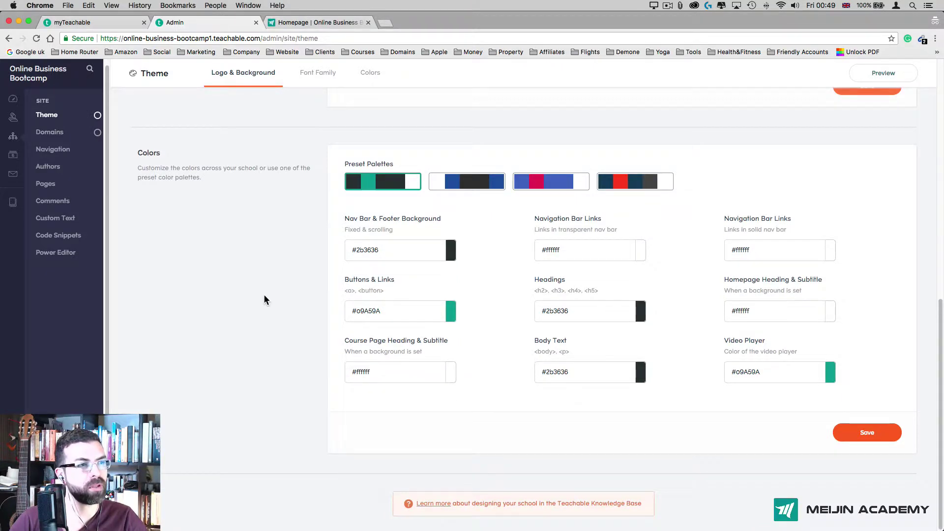
{"action": "scroll", "coordinate": [267, 300], "scroll_direction": "up", "scroll_amount": 6}
{"action": "scroll", "coordinate": [267, 299], "scroll_direction": "up", "scroll_amount": 3}
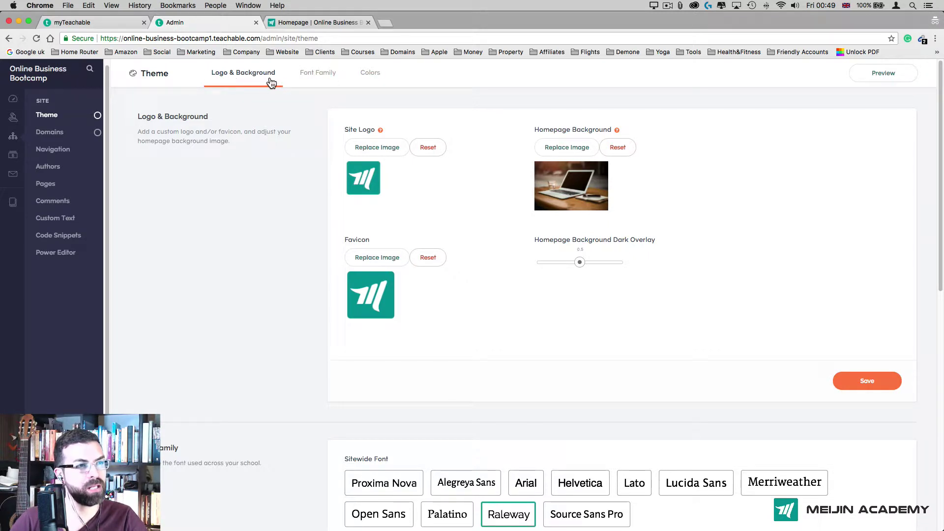
{"action": "left_click", "coordinate": [304, 74]}
{"action": "left_click", "coordinate": [369, 75]}
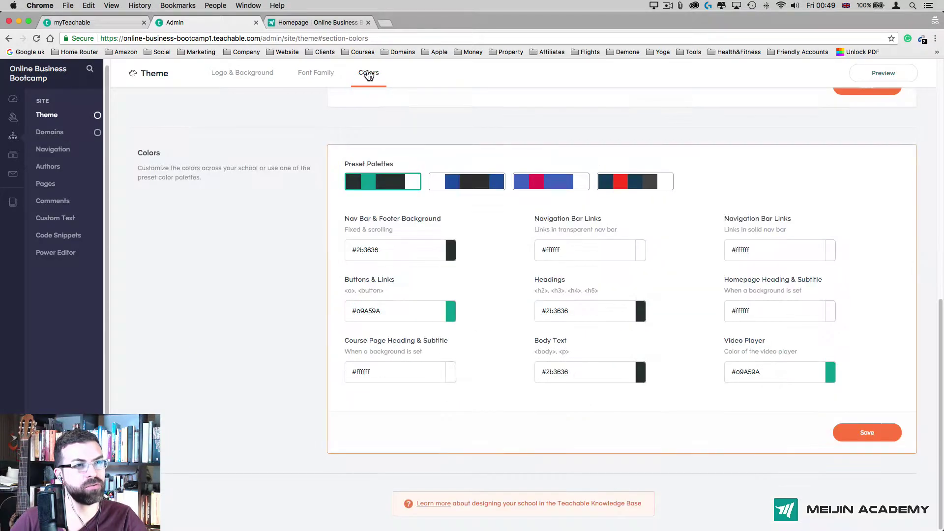
{"action": "left_click", "coordinate": [251, 75]}
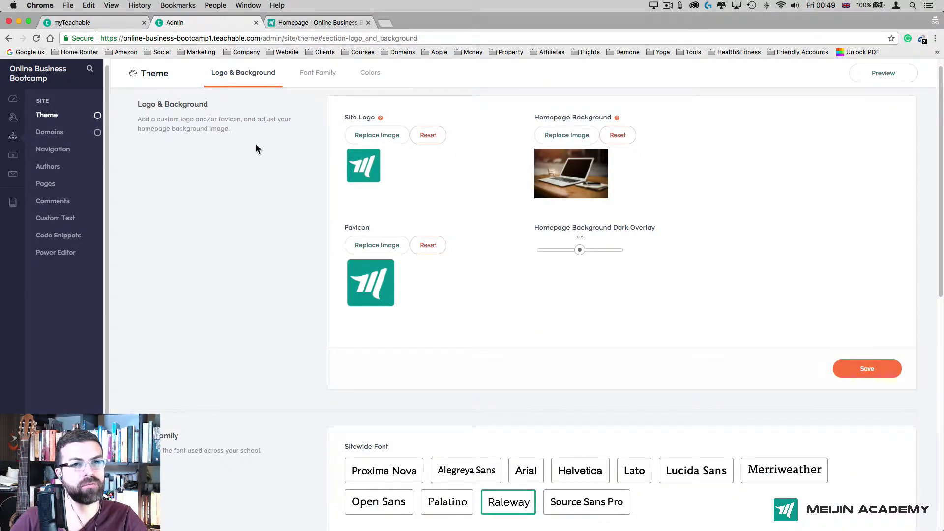
{"action": "left_click", "coordinate": [314, 74]}
{"action": "left_click", "coordinate": [367, 79]}
{"action": "left_click", "coordinate": [246, 73]}
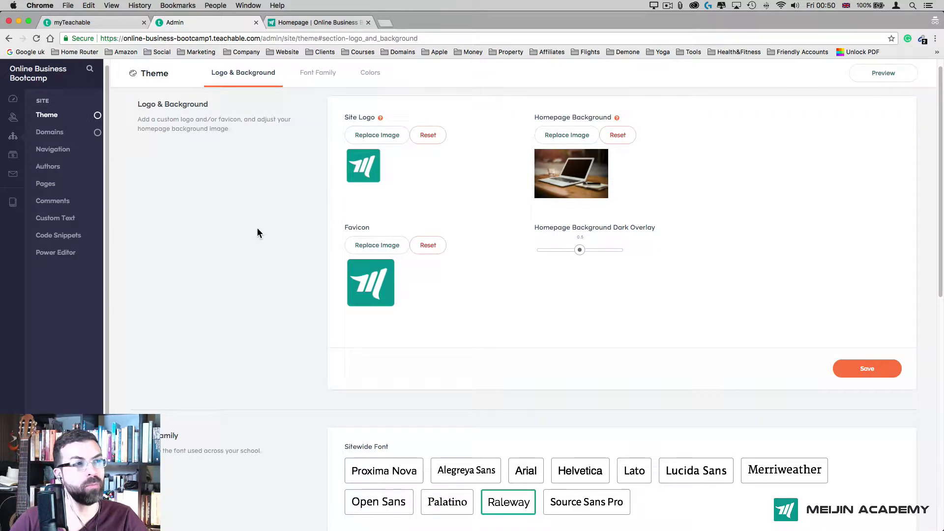
Change the school's standard Teachable subdomain to online-business-bootcamp and confirm the domain
{"action": "left_click", "coordinate": [50, 132]}
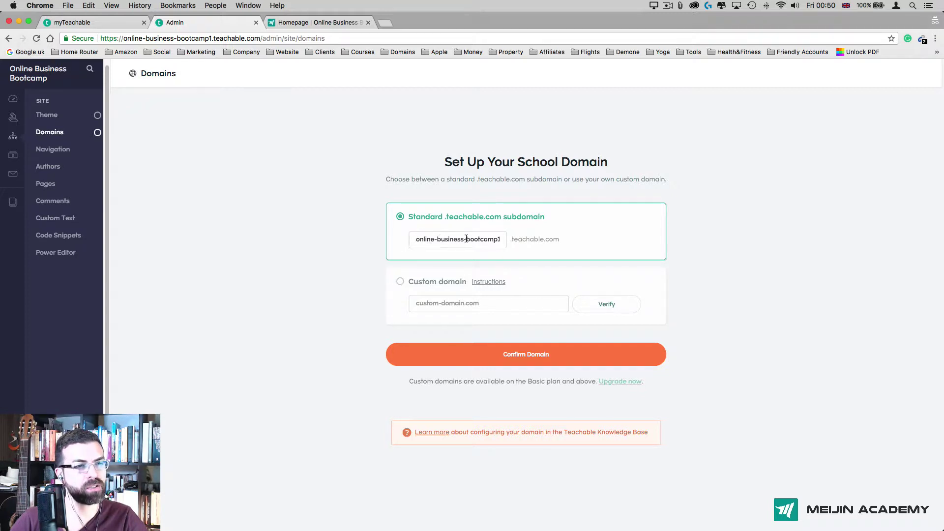
{"action": "left_click", "coordinate": [498, 239]}
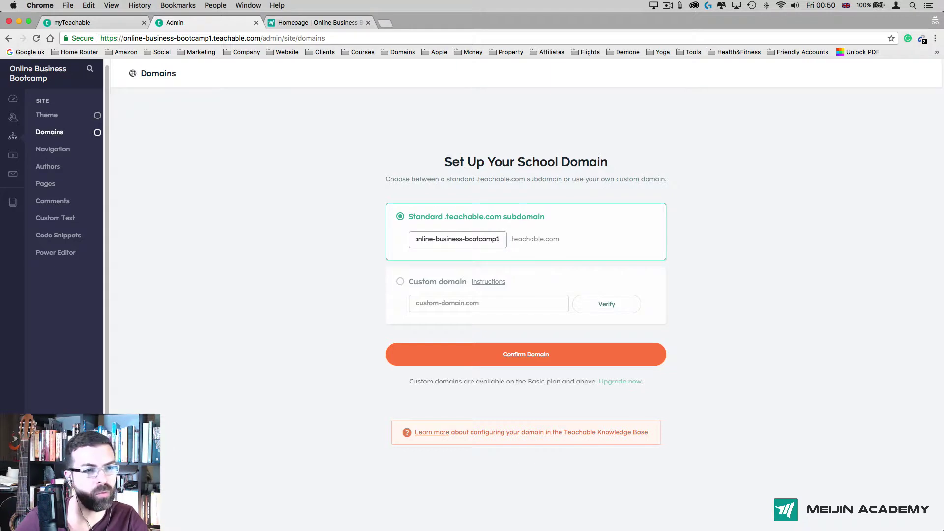
{"action": "key", "text": "BackSpace"}
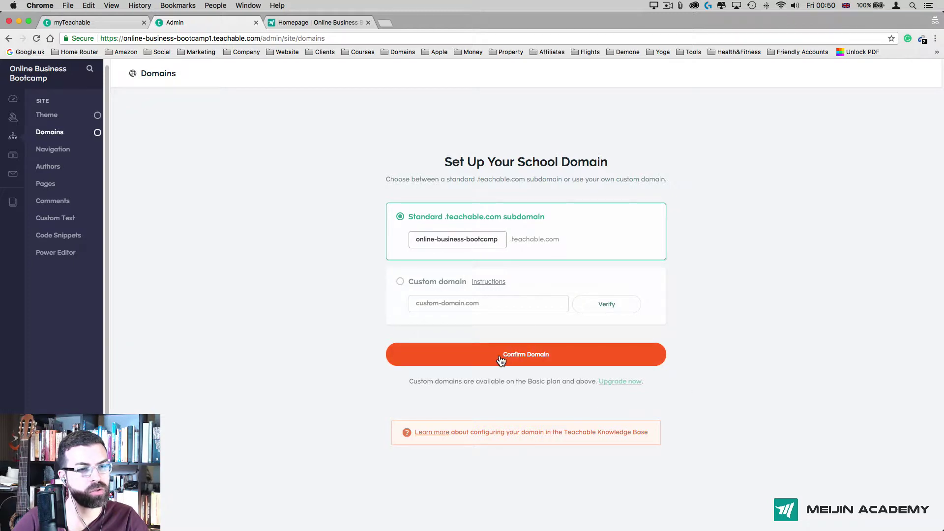
{"action": "left_click", "coordinate": [482, 358]}
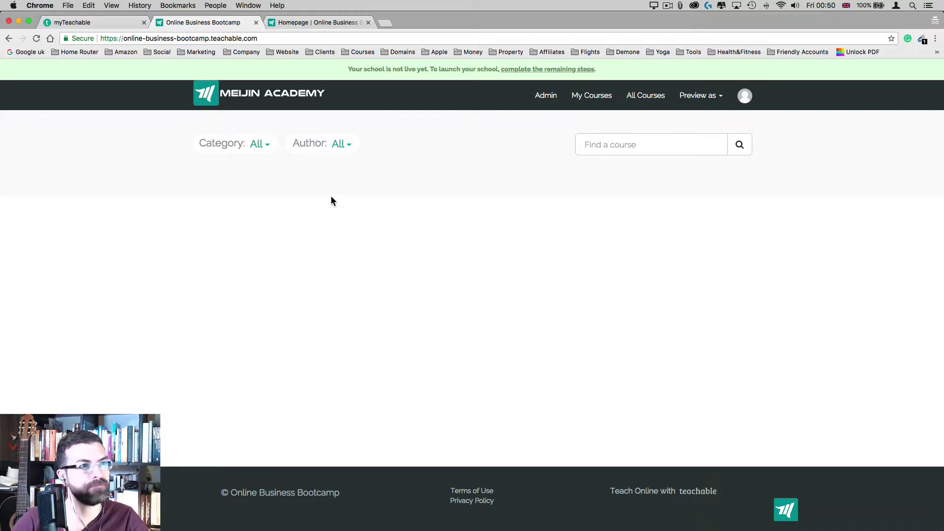
Reopen the Online Business Bootcamp school from the owned schools, enter its admin area, and open the site's Domains settings
{"action": "left_click", "coordinate": [9, 38]}
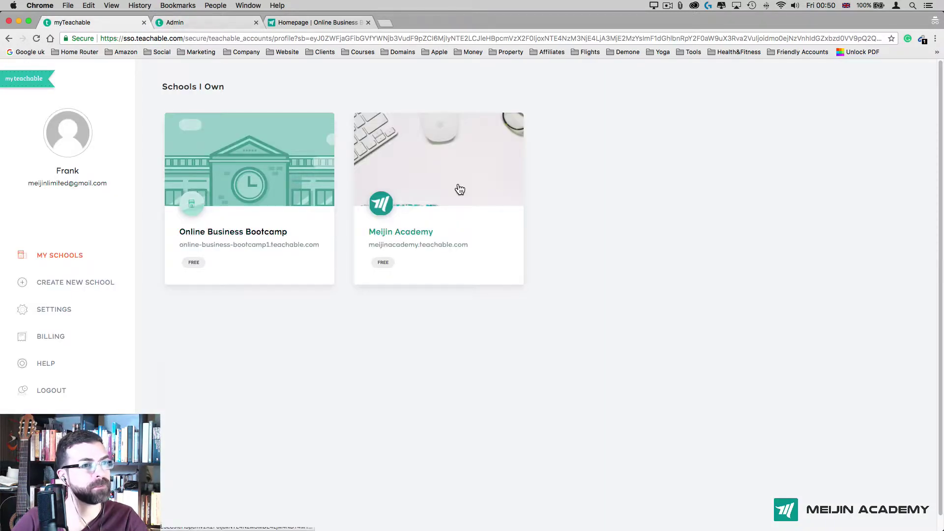
{"action": "left_click", "coordinate": [221, 153]}
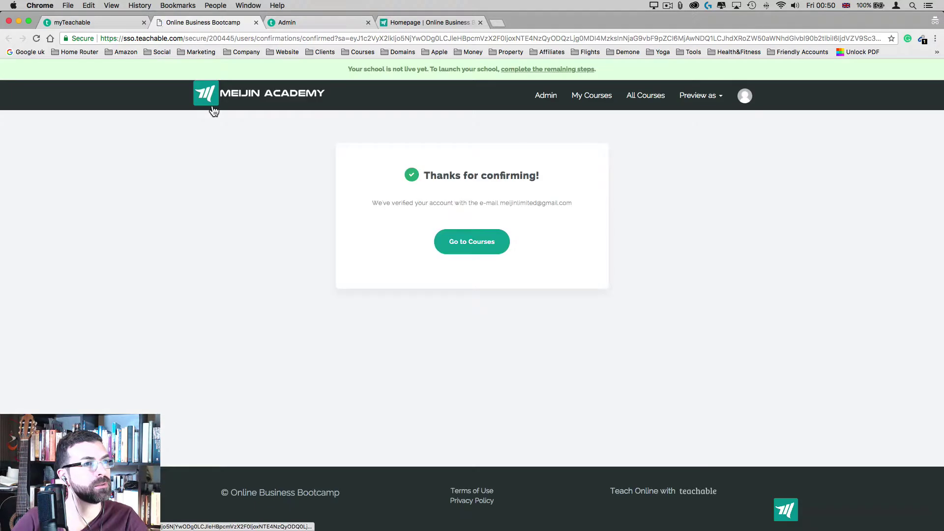
{"action": "left_click", "coordinate": [469, 253]}
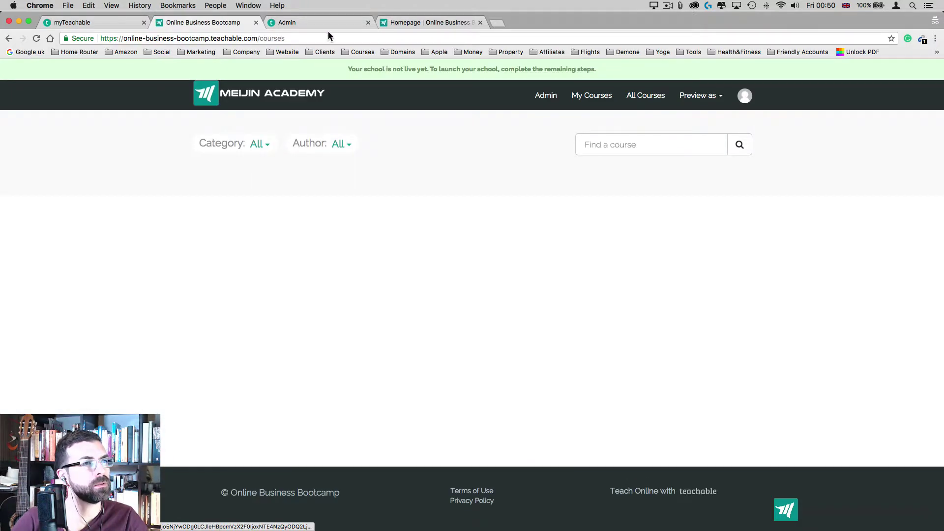
{"action": "left_click", "coordinate": [368, 22]}
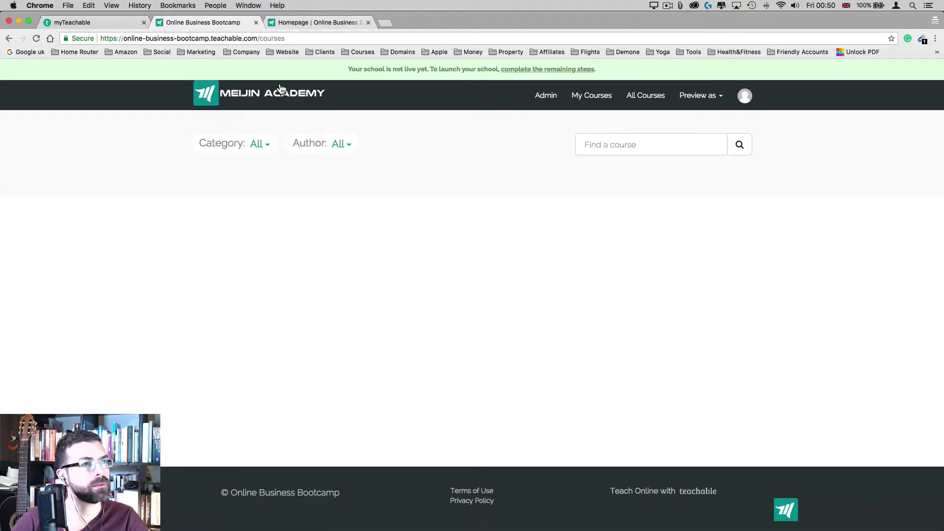
{"action": "left_click", "coordinate": [546, 96]}
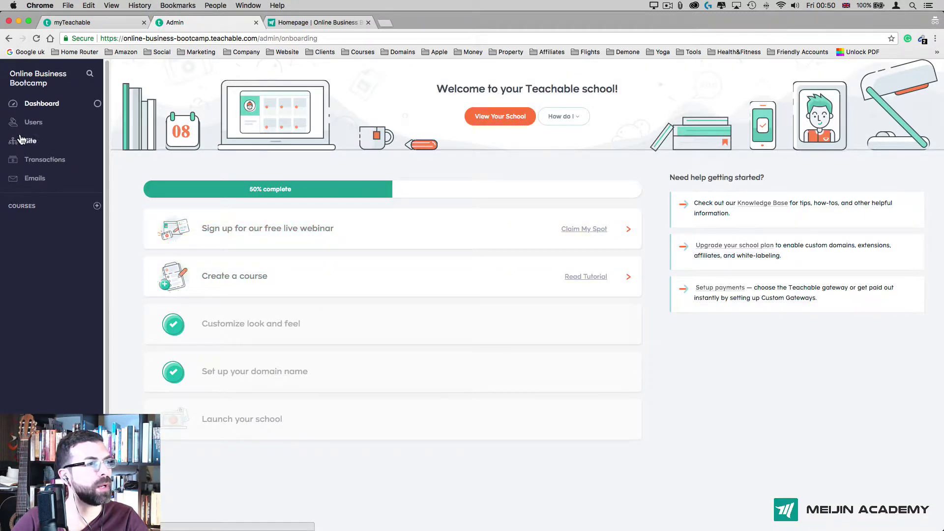
{"action": "left_click", "coordinate": [43, 143]}
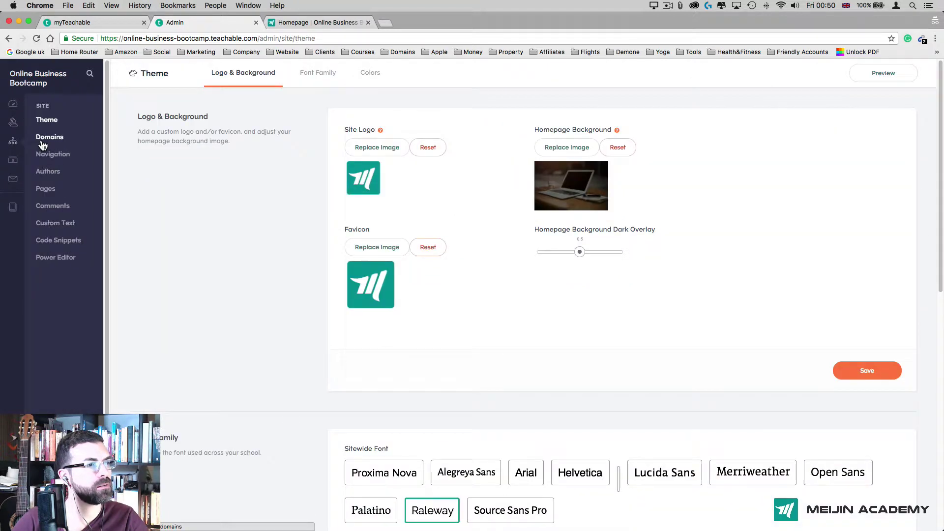
{"action": "left_click", "coordinate": [68, 145]}
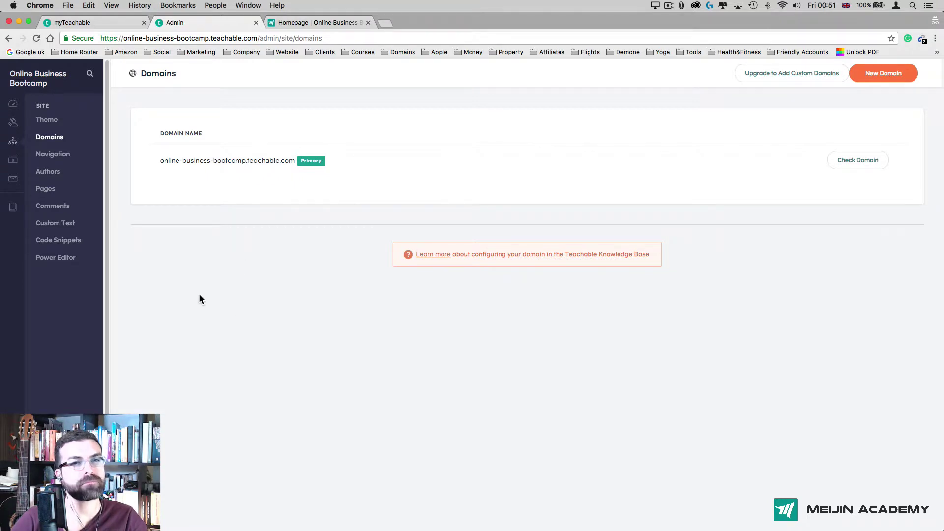
Look through the site's Navigation, Authors and Pages settings, previewing the Homepage before returning to the page list
{"action": "left_click", "coordinate": [58, 155]}
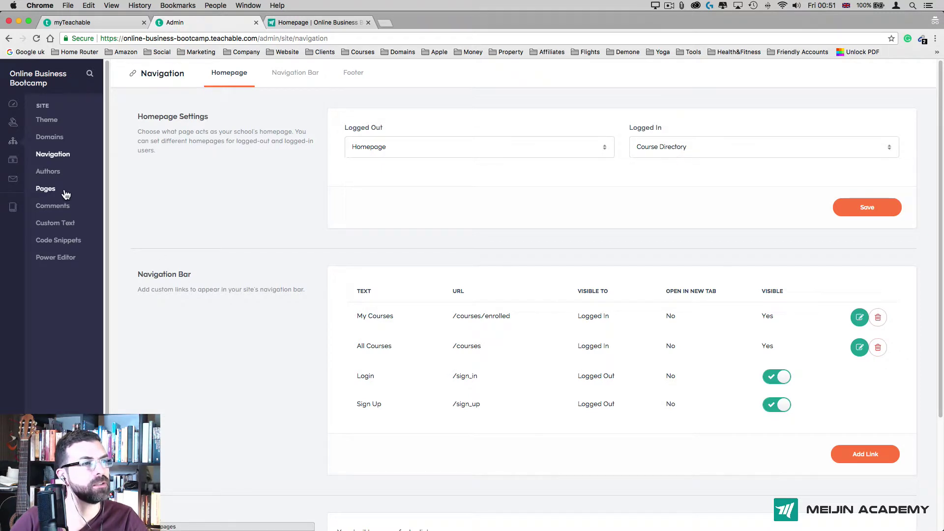
{"action": "left_click", "coordinate": [57, 177]}
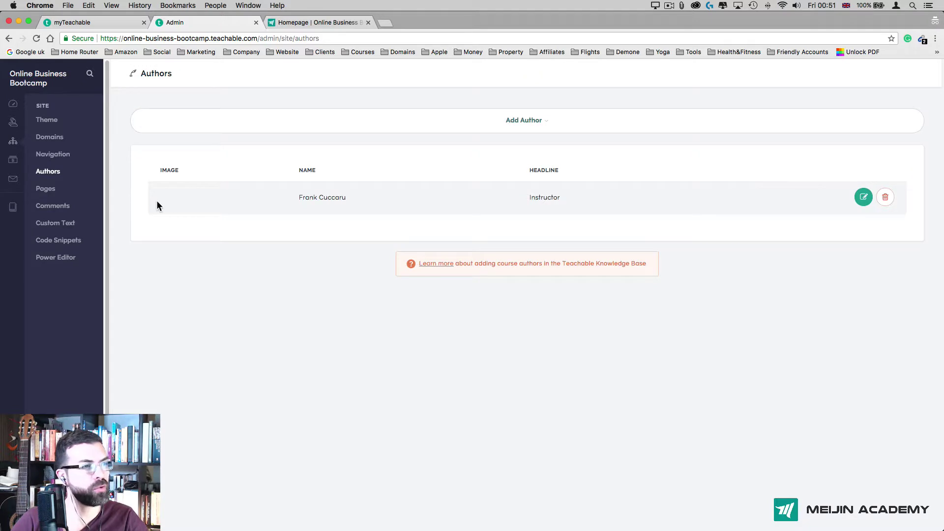
{"action": "left_click", "coordinate": [62, 188]}
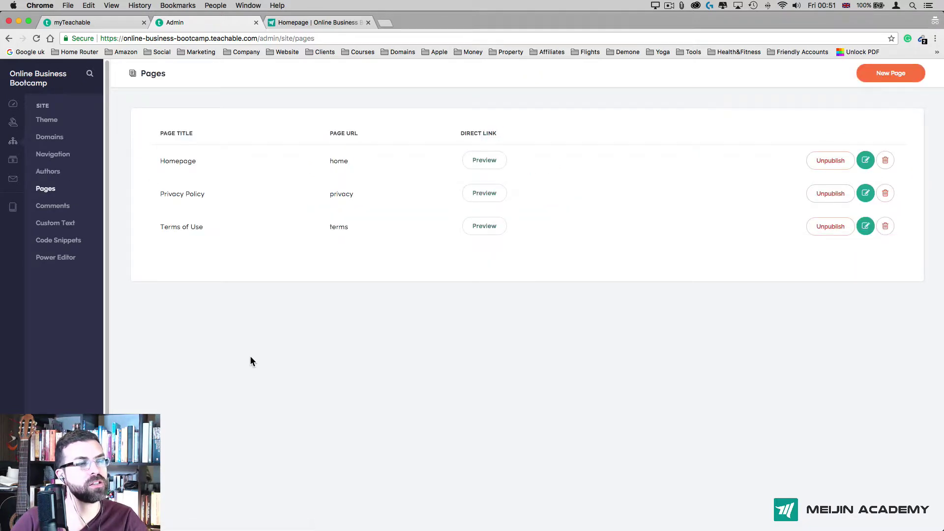
{"action": "left_click", "coordinate": [486, 160]}
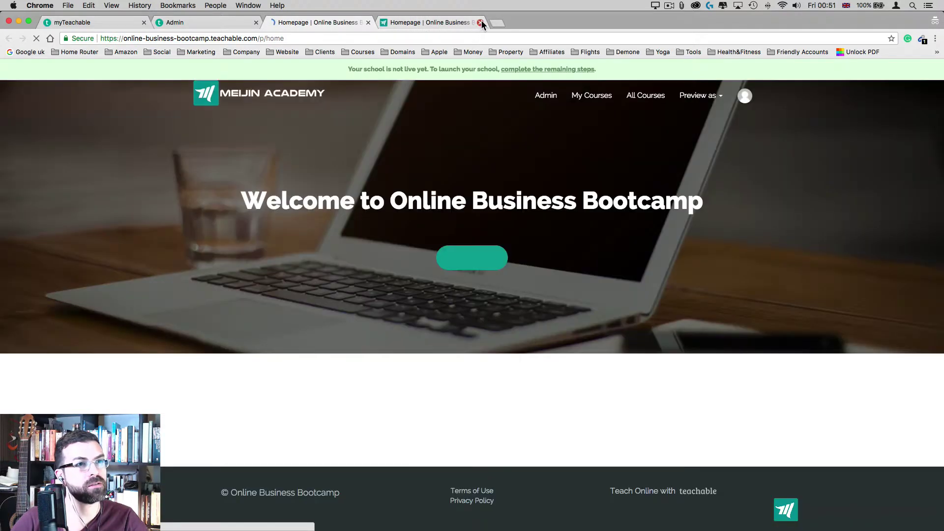
{"action": "left_click", "coordinate": [473, 22]}
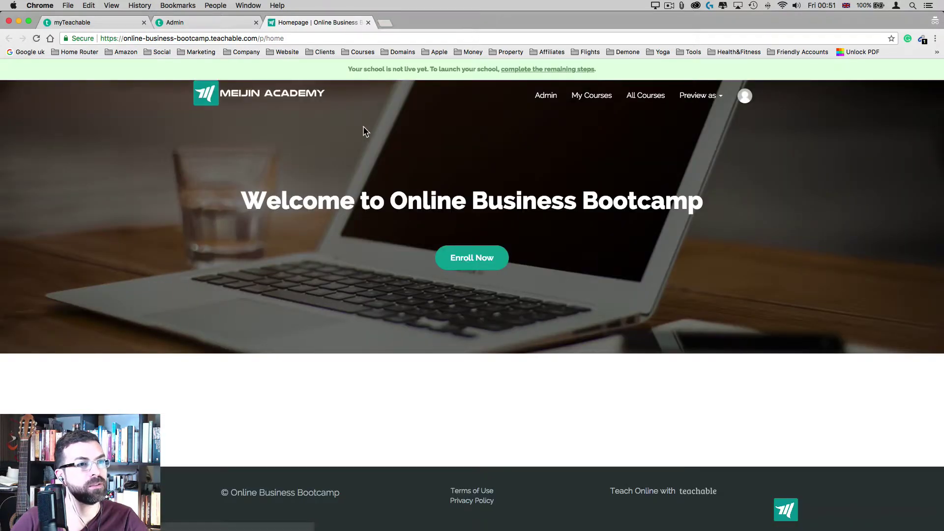
{"action": "left_click", "coordinate": [207, 26]}
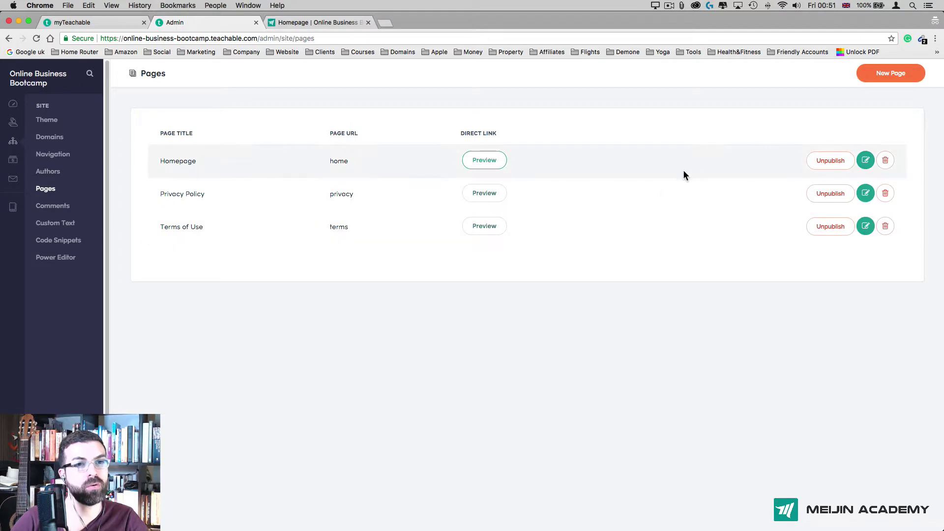
Start a new page titled "Start Here" with the page URL start-here
{"action": "left_click", "coordinate": [892, 74]}
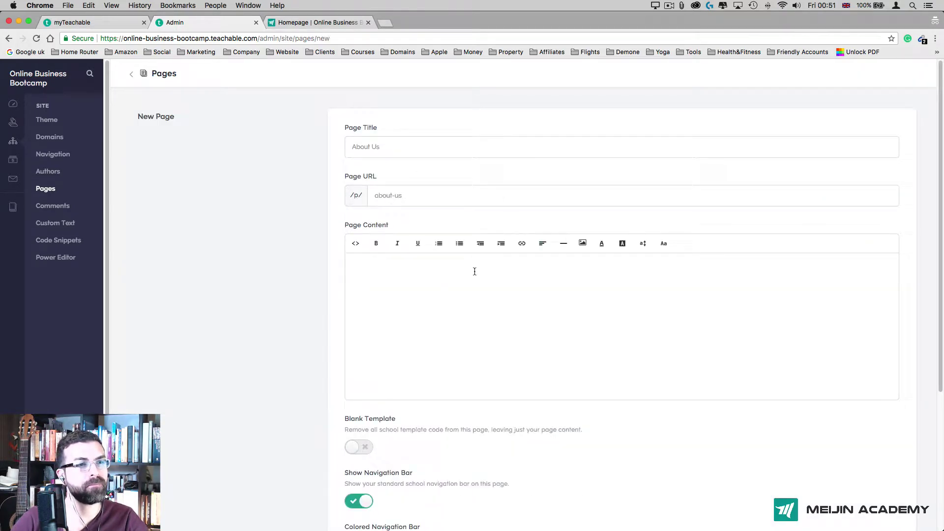
{"action": "left_click", "coordinate": [418, 148]}
{"action": "type", "text": "Start Here"}
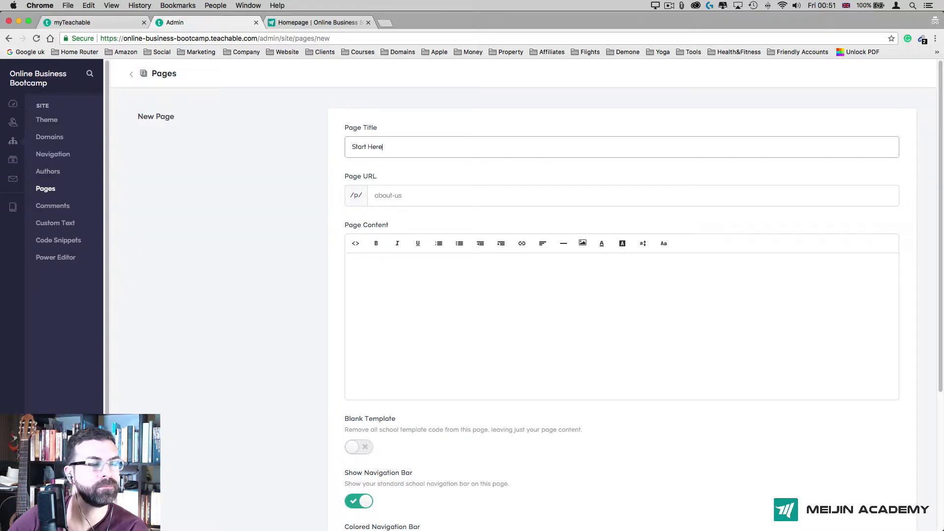
{"action": "left_click", "coordinate": [468, 193]}
{"action": "type", "text": "start"}
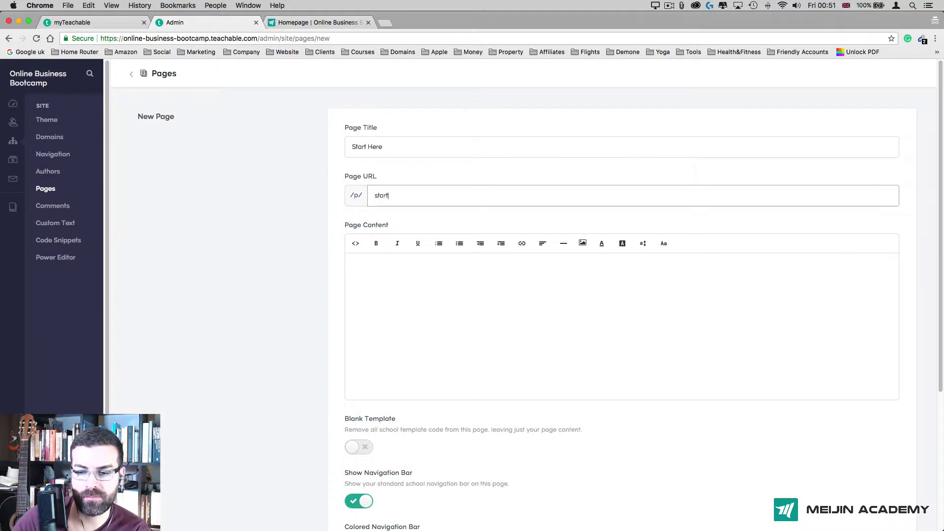
{"action": "type", "text": "-here"}
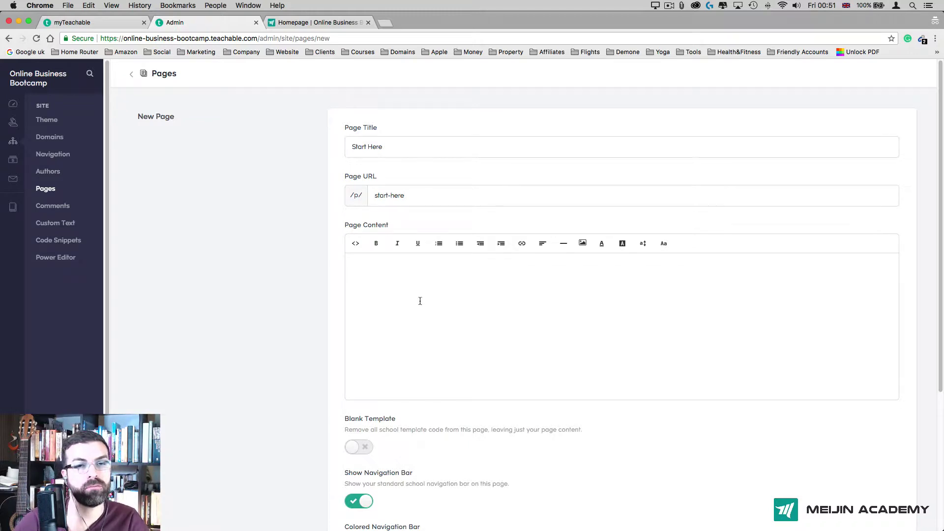
Copy the entire biography text from the open TextEdit document and paste it into the new page's content in Chrome
{"action": "key", "text": "ctrl+Up"}
{"action": "left_click", "coordinate": [798, 87]}
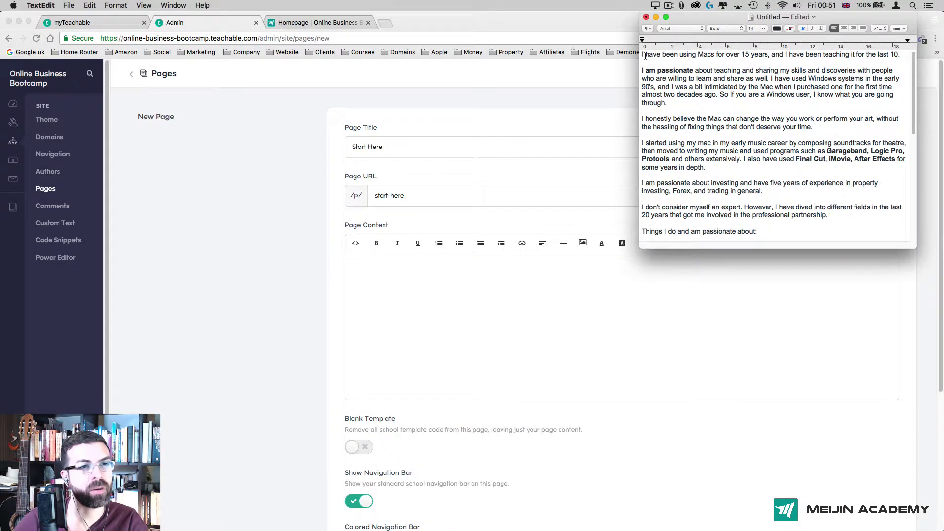
{"action": "left_click_drag", "start_coordinate": [642, 55], "coordinate": [801, 275]}
{"action": "right_click", "coordinate": [719, 118]}
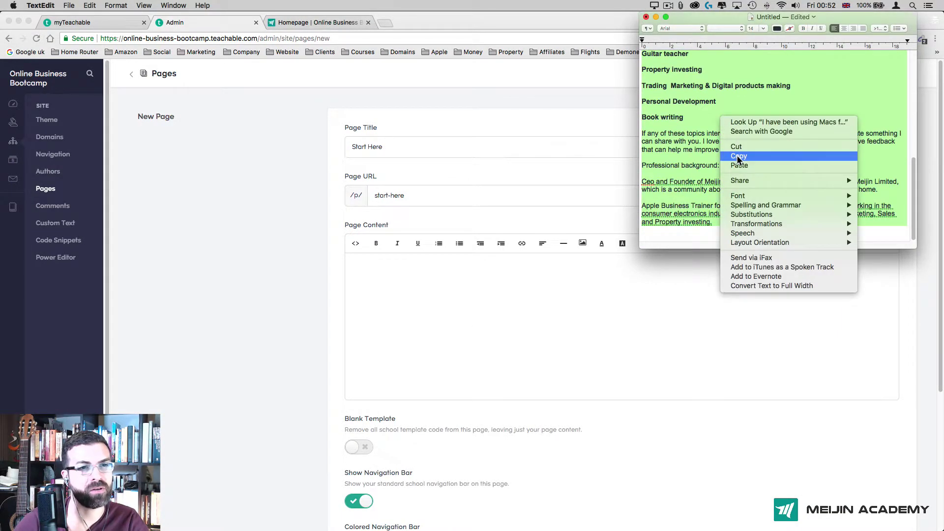
{"action": "left_click", "coordinate": [754, 154]}
{"action": "left_click", "coordinate": [423, 304]}
{"action": "right_click", "coordinate": [423, 304]}
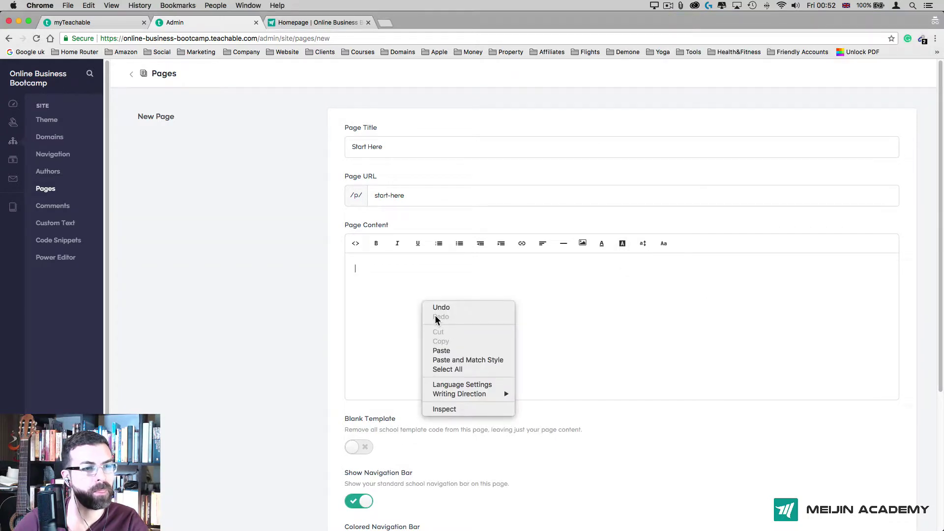
{"action": "left_click", "coordinate": [469, 350]}
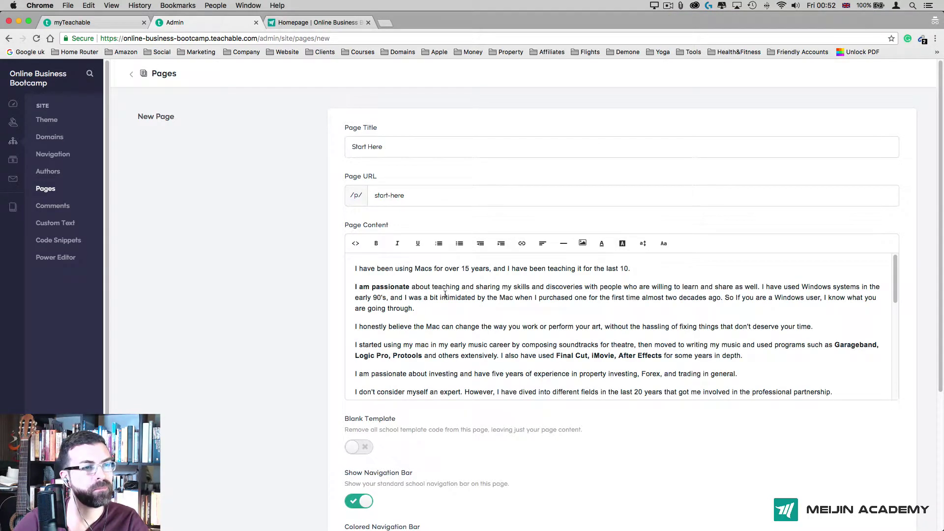
Look over the new page's content and display options, and create the Start Here page
{"action": "scroll", "coordinate": [445, 294], "scroll_direction": "down", "scroll_amount": 10}
{"action": "scroll", "coordinate": [428, 308], "scroll_direction": "up", "scroll_amount": 10}
{"action": "scroll", "coordinate": [421, 301], "scroll_direction": "down", "scroll_amount": 10}
{"action": "scroll", "coordinate": [421, 300], "scroll_direction": "up", "scroll_amount": 10}
{"action": "scroll", "coordinate": [425, 304], "scroll_direction": "down", "scroll_amount": 10}
{"action": "left_click", "coordinate": [867, 482]}
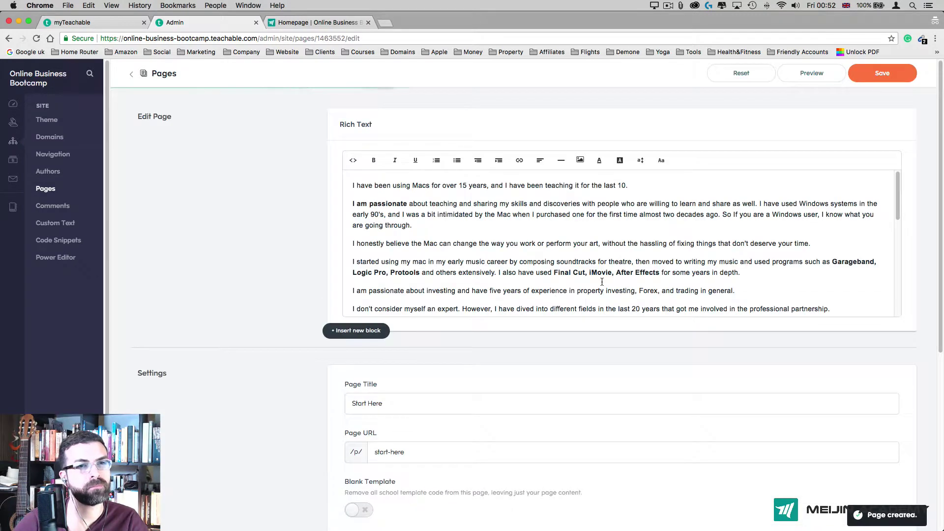
Preview the Start Here page and read through its full content
{"action": "left_click", "coordinate": [811, 73]}
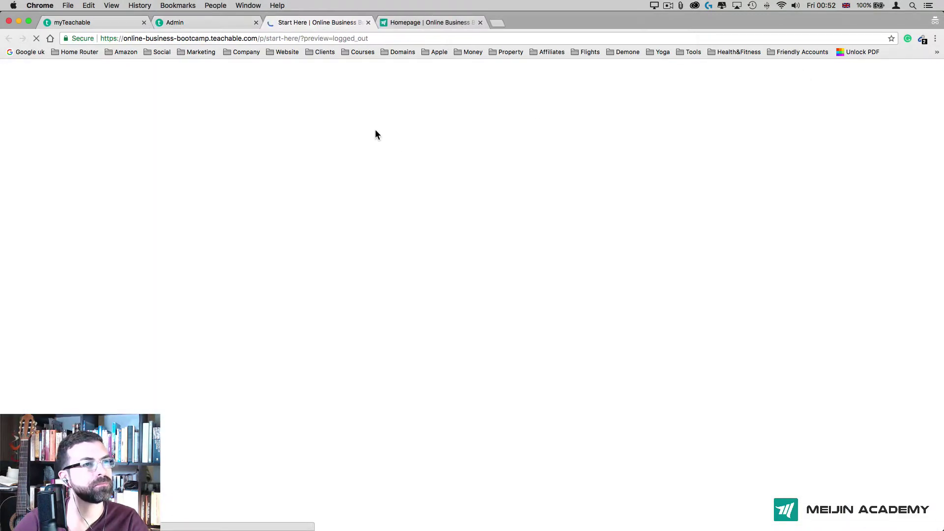
{"action": "scroll", "coordinate": [158, 285], "scroll_direction": "down", "scroll_amount": 10}
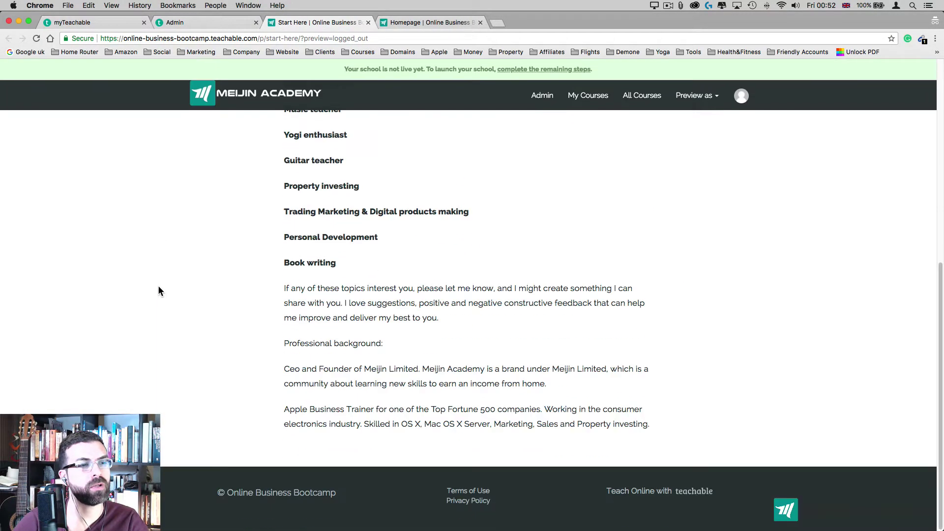
{"action": "scroll", "coordinate": [159, 286], "scroll_direction": "up", "scroll_amount": 10}
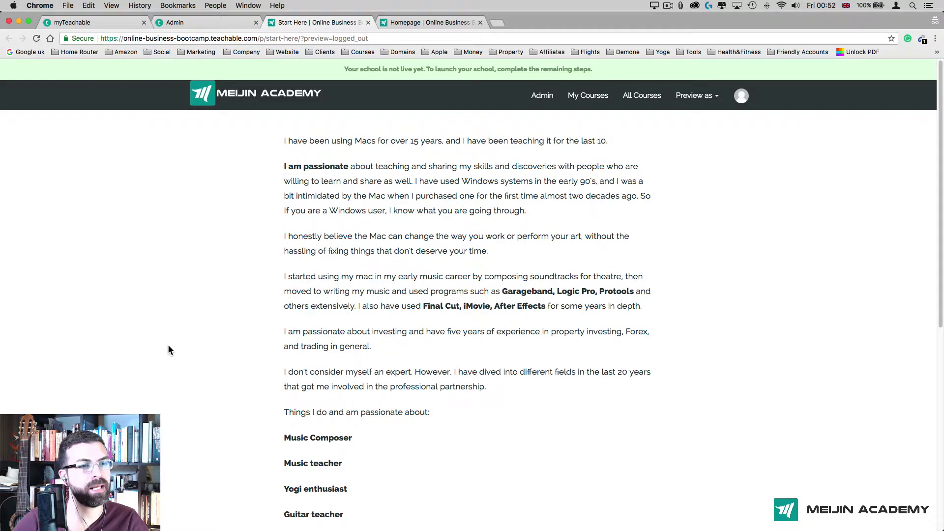
{"action": "scroll", "coordinate": [212, 334], "scroll_direction": "down", "scroll_amount": 10}
{"action": "scroll", "coordinate": [215, 340], "scroll_direction": "up", "scroll_amount": 8}
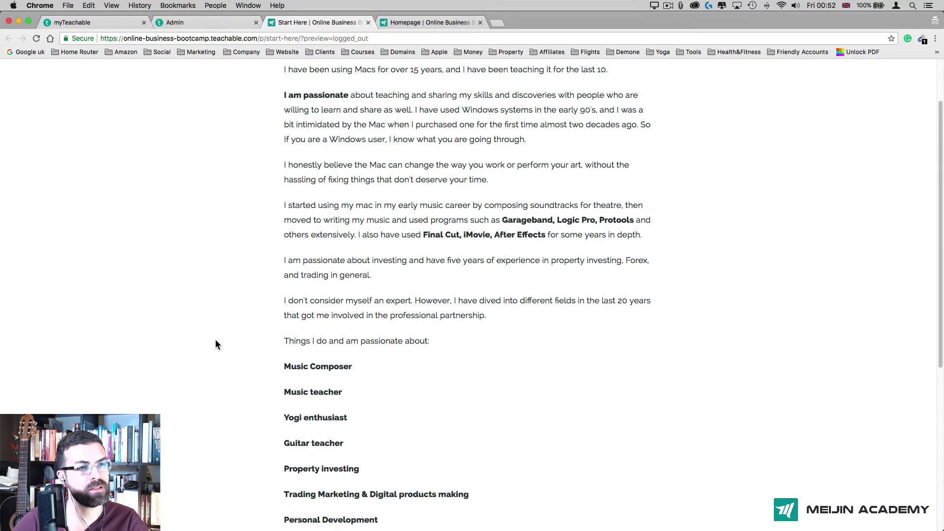
Return to the Start Here page editor and add an empty line after the paragraph ending "don't deserve your time."
{"action": "scroll", "coordinate": [215, 340], "scroll_direction": "up", "scroll_amount": 2}
{"action": "left_click", "coordinate": [216, 23]}
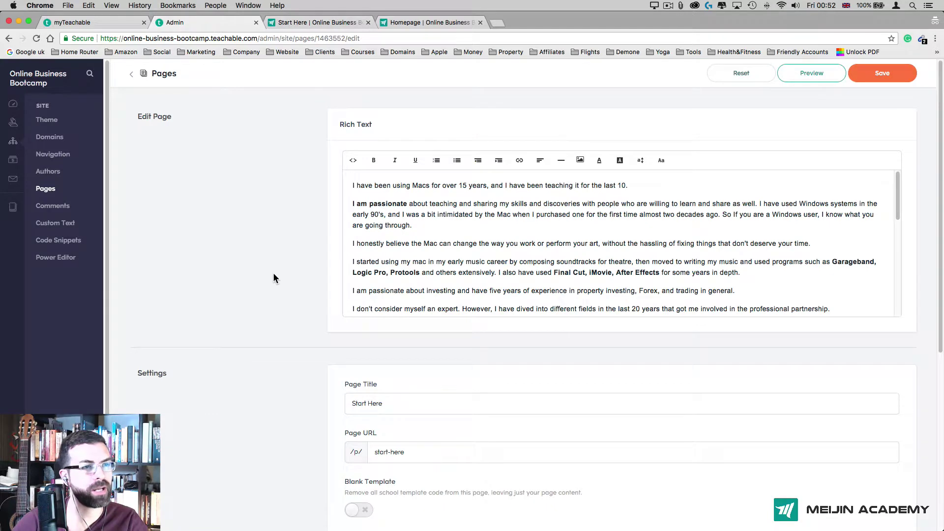
{"action": "scroll", "coordinate": [736, 293], "scroll_direction": "down", "scroll_amount": 10}
{"action": "scroll", "coordinate": [736, 293], "scroll_direction": "up", "scroll_amount": 5}
{"action": "scroll", "coordinate": [736, 292], "scroll_direction": "down", "scroll_amount": 4}
{"action": "scroll", "coordinate": [736, 291], "scroll_direction": "down", "scroll_amount": 5}
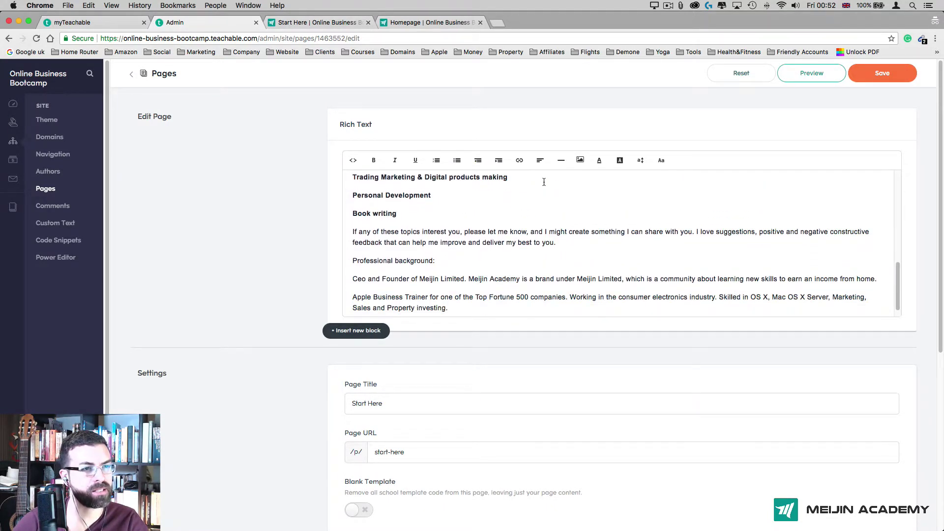
{"action": "scroll", "coordinate": [543, 181], "scroll_direction": "down", "scroll_amount": 3}
{"action": "scroll", "coordinate": [555, 217], "scroll_direction": "up", "scroll_amount": 5}
{"action": "scroll", "coordinate": [558, 219], "scroll_direction": "up", "scroll_amount": 5}
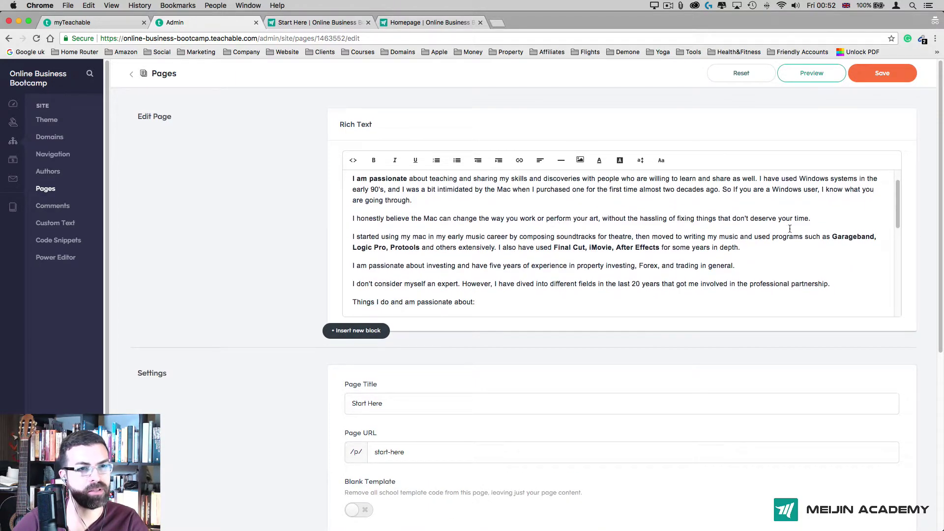
{"action": "left_click", "coordinate": [823, 218]}
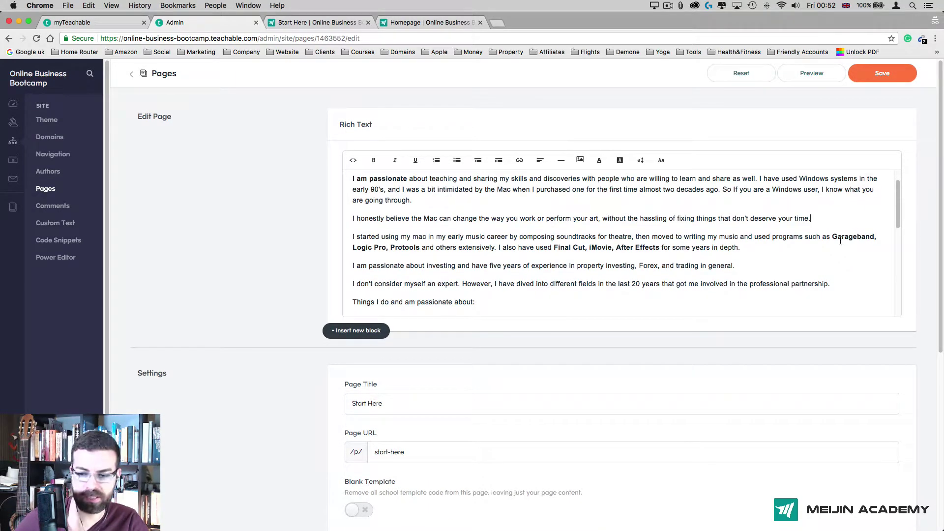
{"action": "key", "text": "Return"}
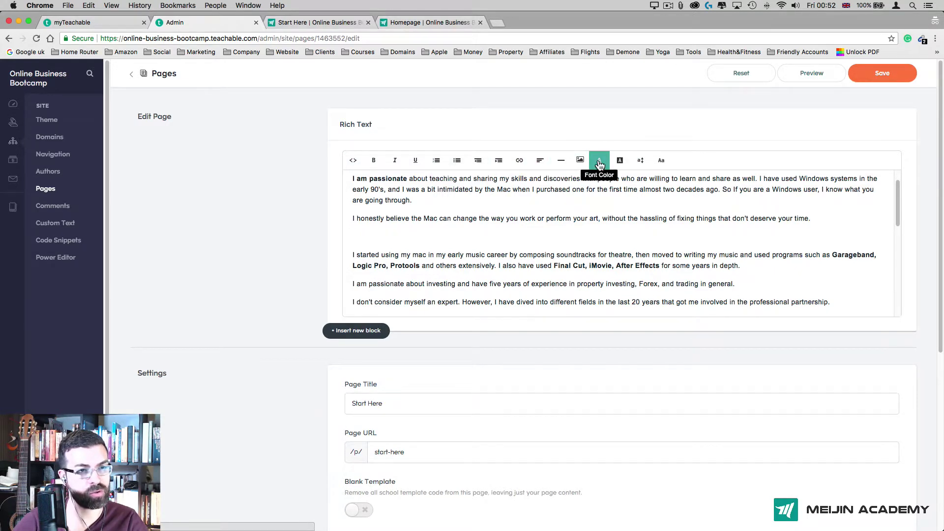
Start inserting an image into the page content and look through the pictures in Finder's Online business Bootcamp media folder
{"action": "left_click", "coordinate": [580, 160]}
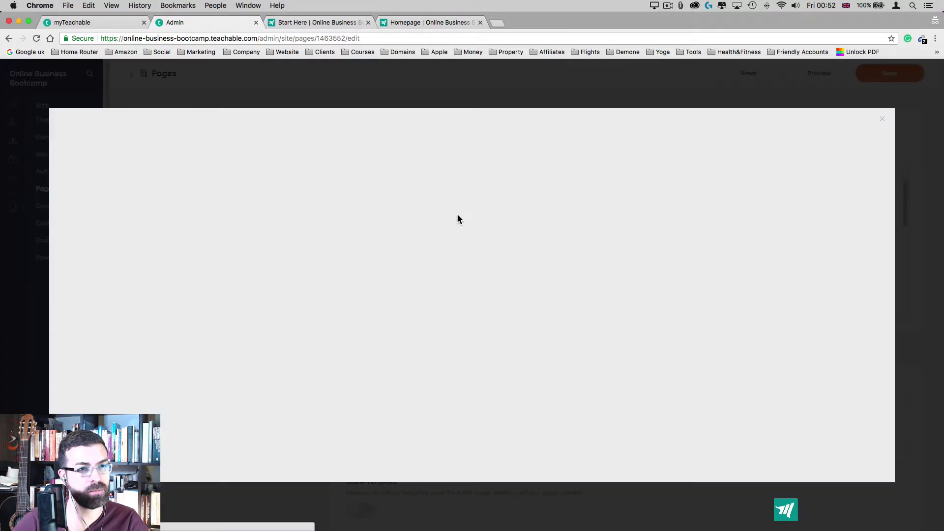
{"action": "key", "text": "ctrl+Up"}
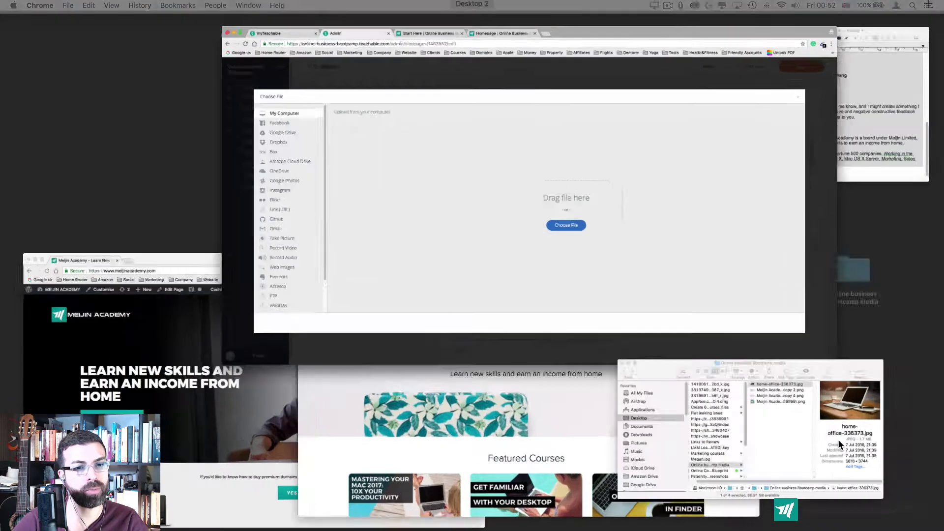
{"action": "left_click", "coordinate": [838, 438]}
{"action": "left_click", "coordinate": [593, 307]}
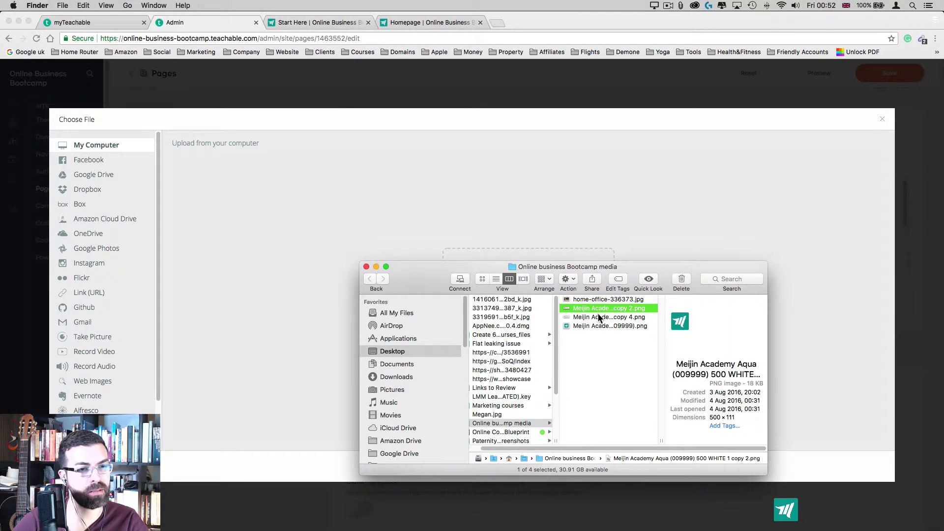
{"action": "left_click", "coordinate": [600, 316]}
{"action": "left_click", "coordinate": [602, 326]}
{"action": "left_click", "coordinate": [587, 364]}
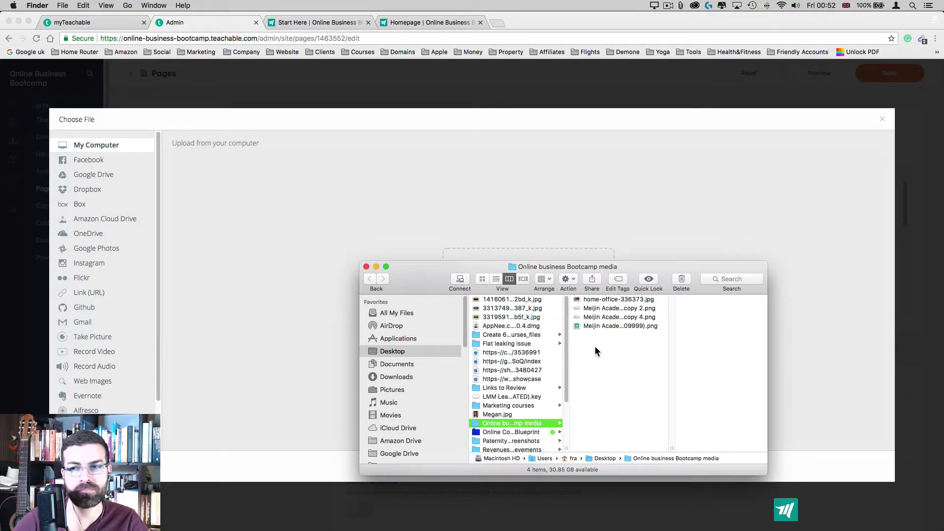
Find StockSnap_COBVG57L52.jpg in the images folder in Finder and upload it to the page's image chooser
{"action": "key", "text": "ctrl+Up"}
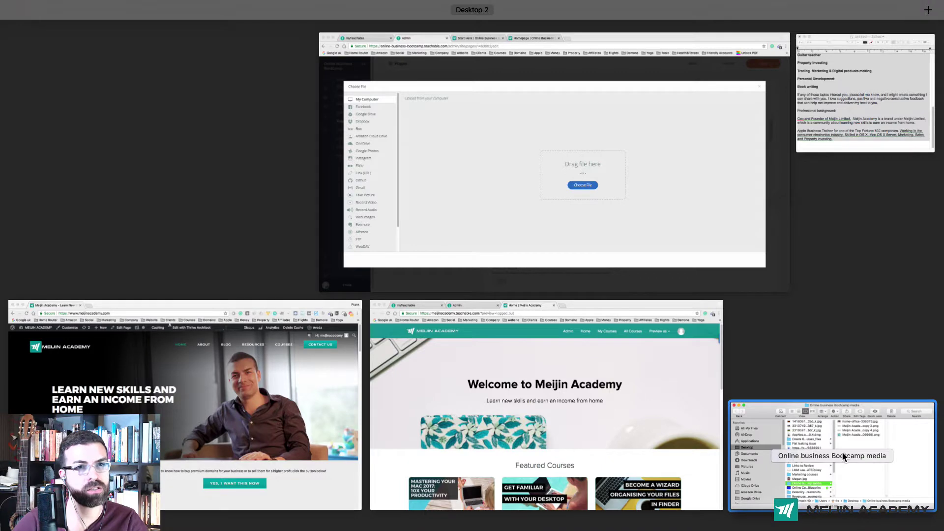
{"action": "left_click", "coordinate": [842, 451]}
{"action": "left_click", "coordinate": [601, 375]}
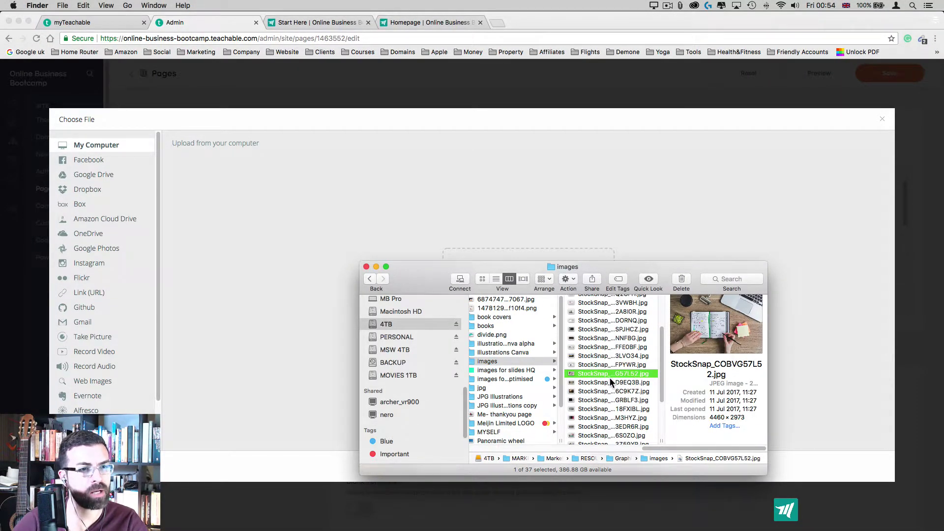
{"action": "left_click_drag", "start_coordinate": [639, 267], "coordinate": [291, 303]}
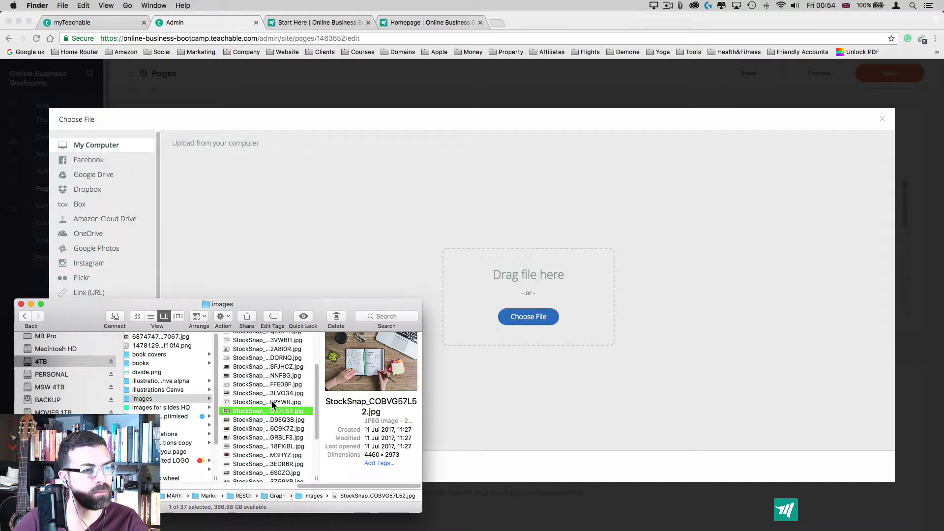
{"action": "left_click_drag", "start_coordinate": [257, 412], "coordinate": [541, 297]}
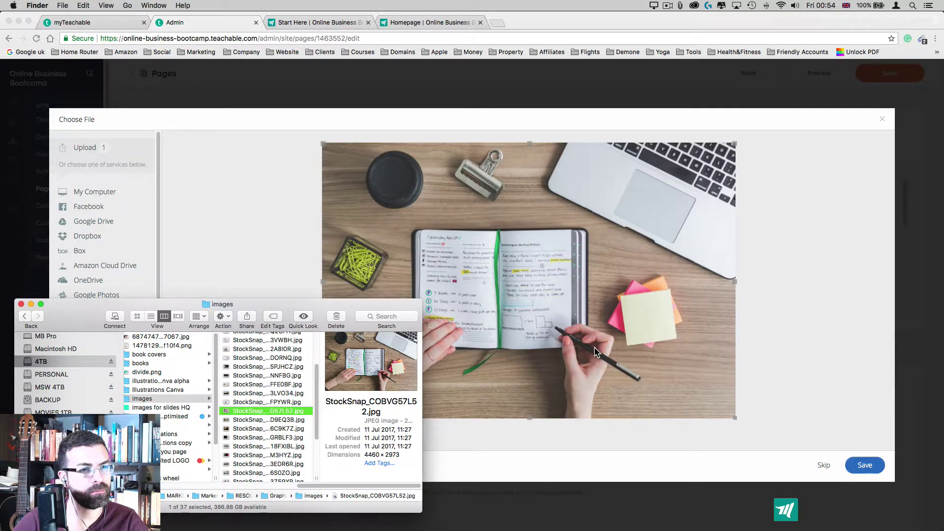
{"action": "left_click", "coordinate": [807, 340]}
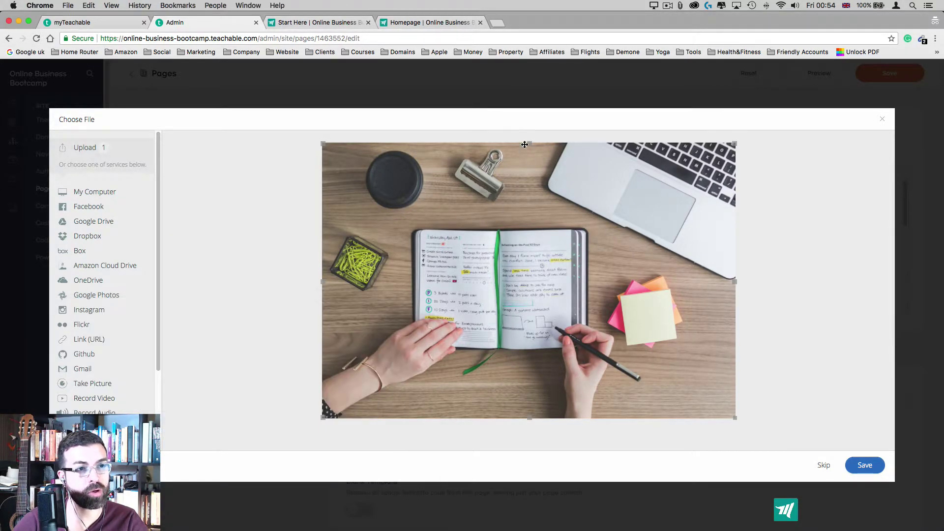
Crop strips off the upper and lower edges of the desk photo and insert it into the page content
{"action": "left_click_drag", "start_coordinate": [530, 143], "coordinate": [529, 186]}
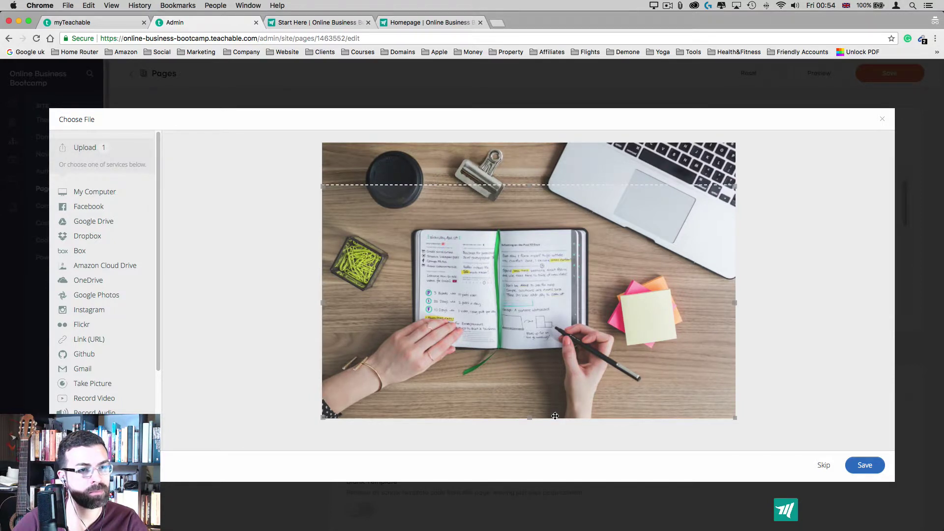
{"action": "left_click_drag", "start_coordinate": [531, 419], "coordinate": [534, 367]}
{"action": "left_click_drag", "start_coordinate": [533, 293], "coordinate": [535, 298]}
{"action": "left_click", "coordinate": [863, 465]}
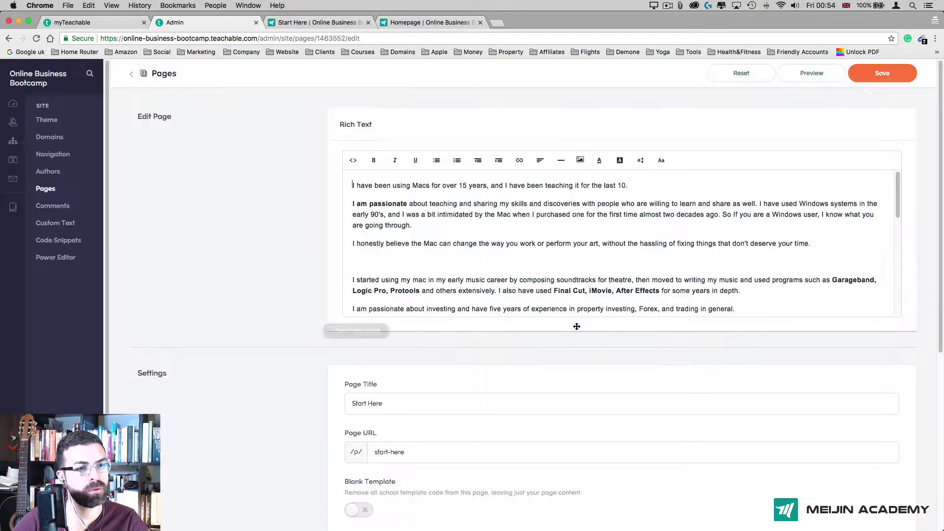
Check where the desk photo sits in the content, save the page and switch to its preview
{"action": "scroll", "coordinate": [593, 268], "scroll_direction": "down", "scroll_amount": 3}
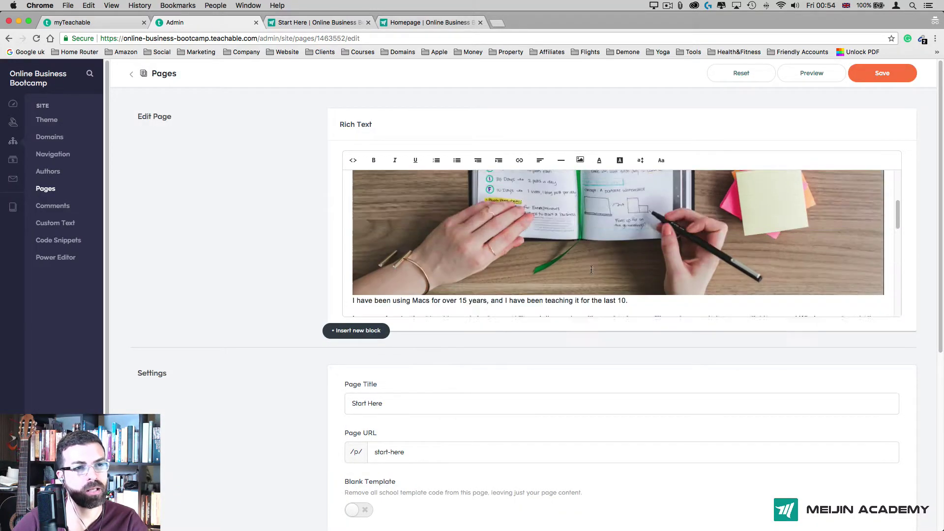
{"action": "scroll", "coordinate": [593, 267], "scroll_direction": "up", "scroll_amount": 3}
{"action": "left_click", "coordinate": [879, 75]}
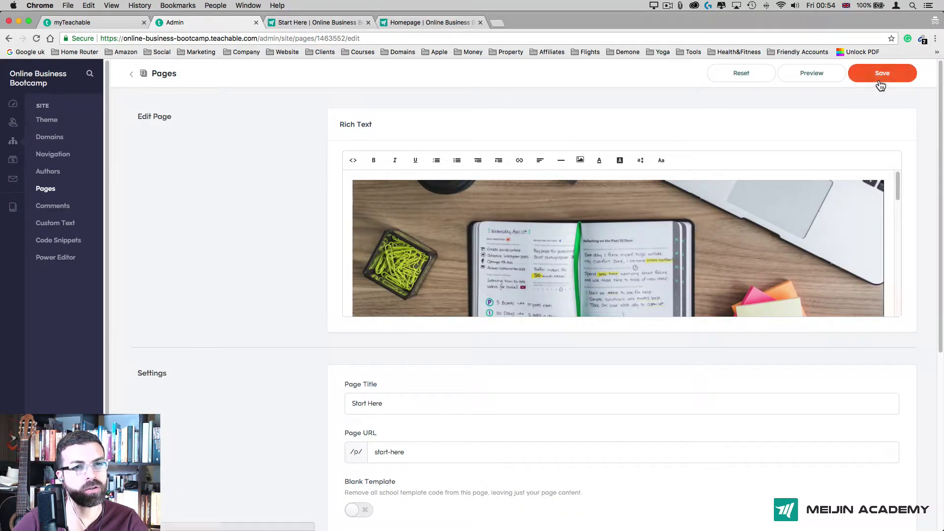
{"action": "left_click", "coordinate": [340, 22]}
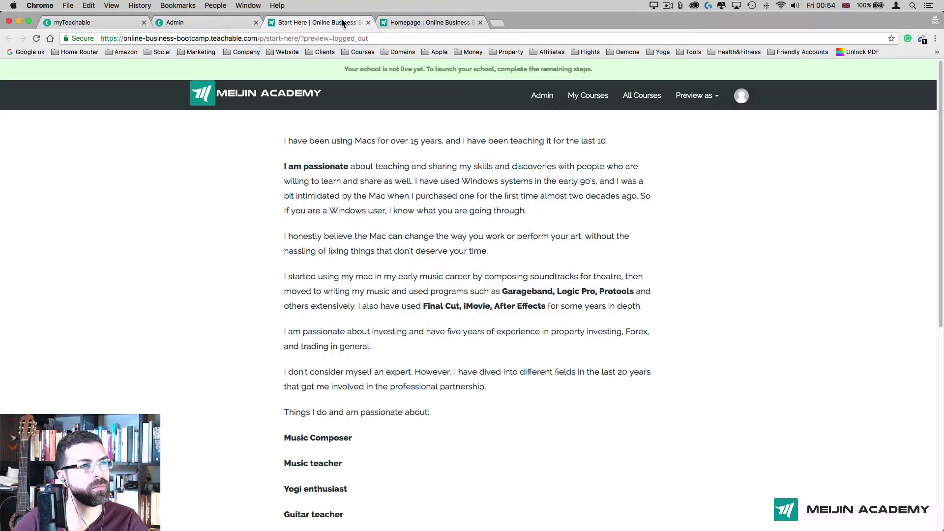
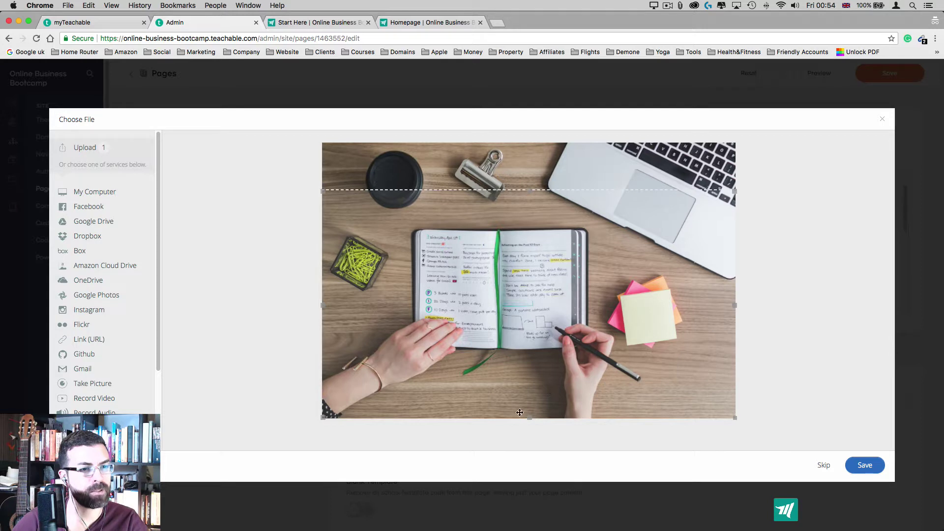
Crop off the desk photo's lower strip, insert it below the "I honestly believe" paragraph and save the page
{"action": "left_click_drag", "start_coordinate": [530, 419], "coordinate": [530, 388]}
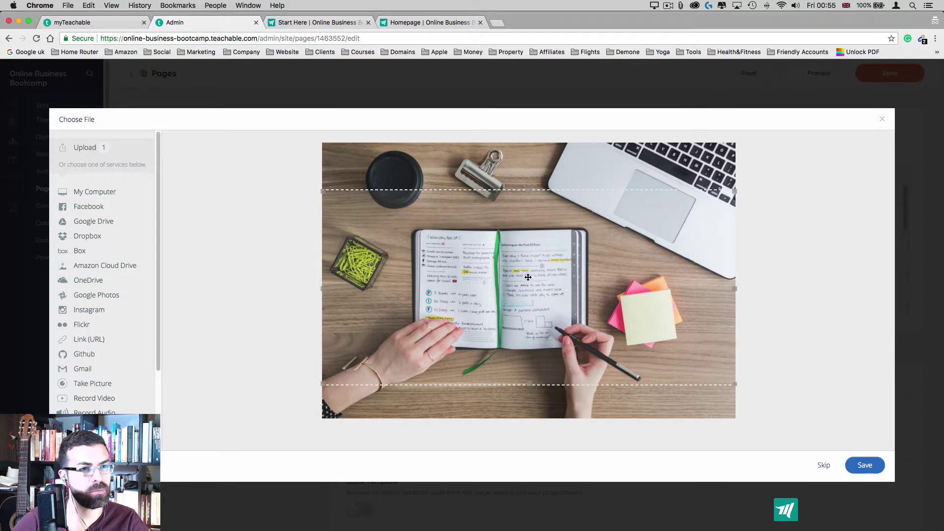
{"action": "left_click", "coordinate": [868, 464]}
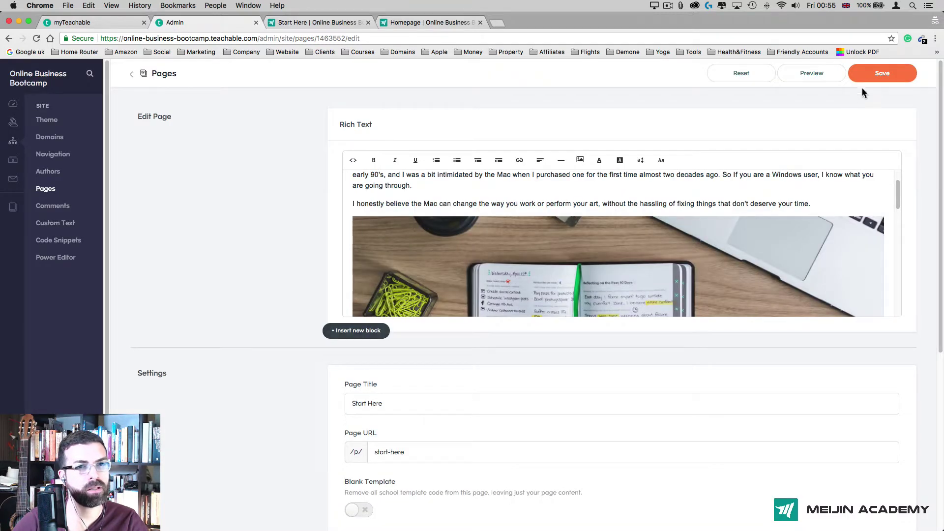
{"action": "left_click", "coordinate": [855, 76]}
Refresh the Start Here preview and look over the whole page with the inserted photo
{"action": "left_click", "coordinate": [308, 23]}
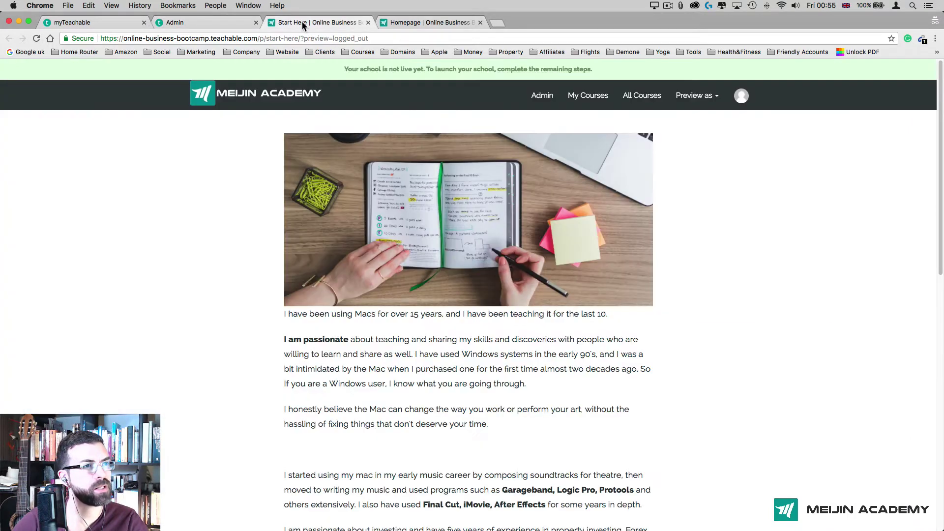
{"action": "left_click", "coordinate": [37, 39]}
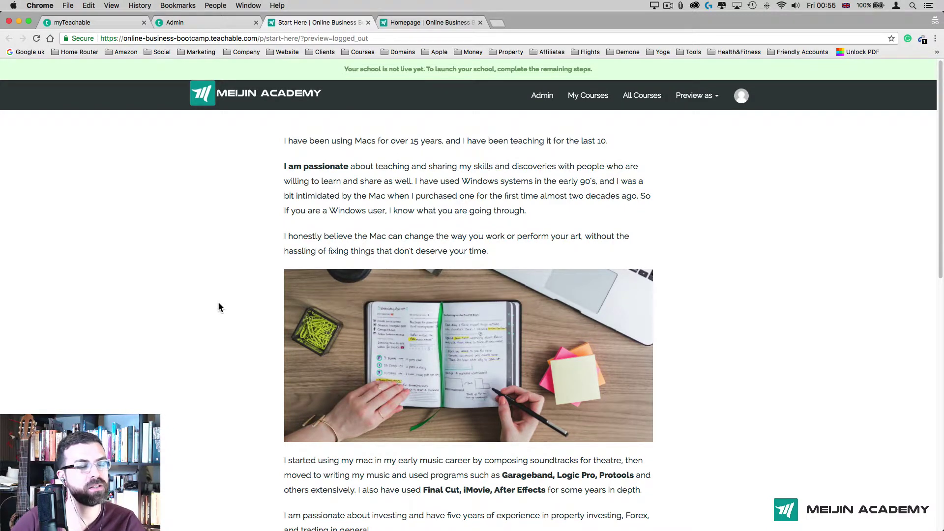
{"action": "scroll", "coordinate": [218, 306], "scroll_direction": "down", "scroll_amount": 10}
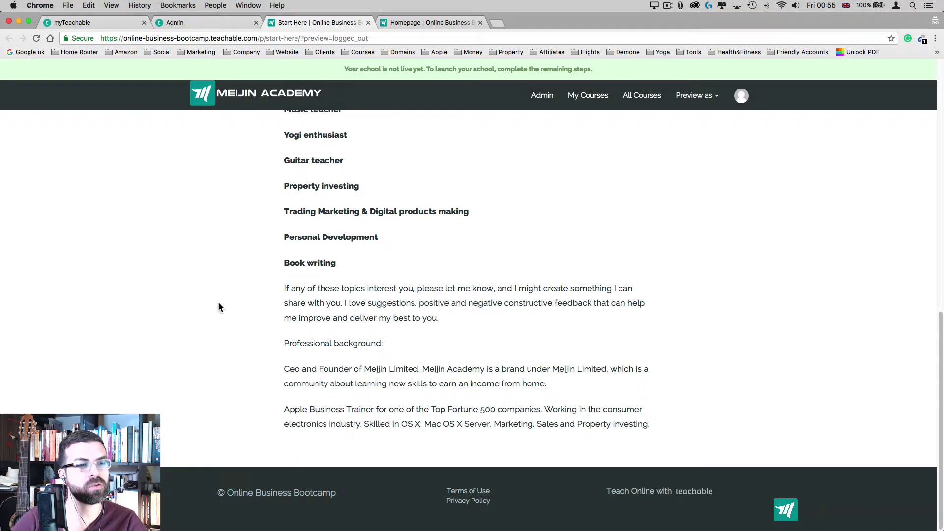
{"action": "scroll", "coordinate": [218, 303], "scroll_direction": "up", "scroll_amount": 10}
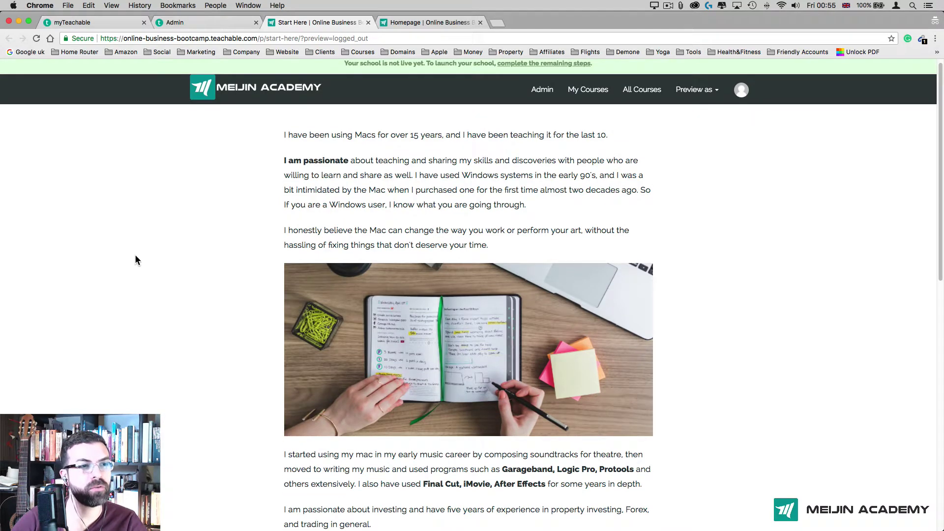
Review the Start Here page's title, URL and display settings, and compare them with the previewed page
{"action": "left_click", "coordinate": [213, 26]}
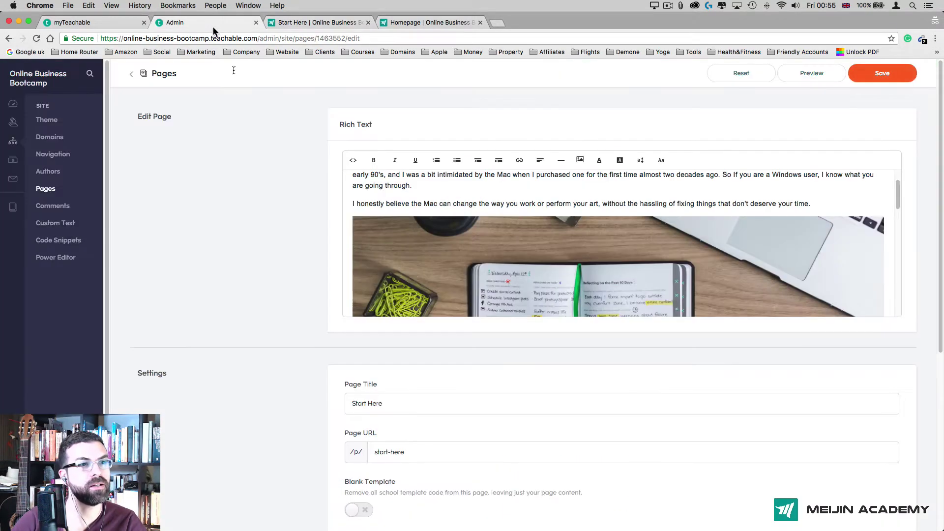
{"action": "scroll", "coordinate": [266, 296], "scroll_direction": "down", "scroll_amount": 5}
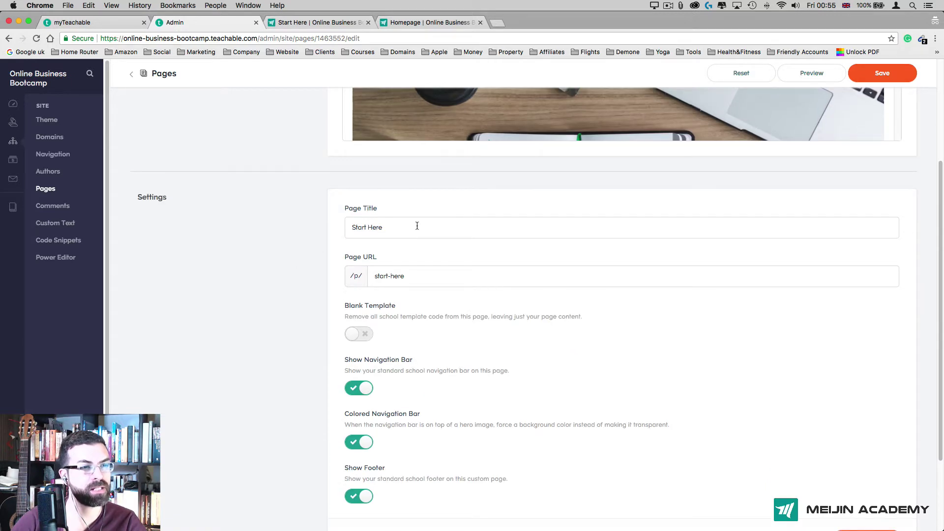
{"action": "left_click", "coordinate": [417, 225]}
{"action": "scroll", "coordinate": [277, 315], "scroll_direction": "down", "scroll_amount": 2}
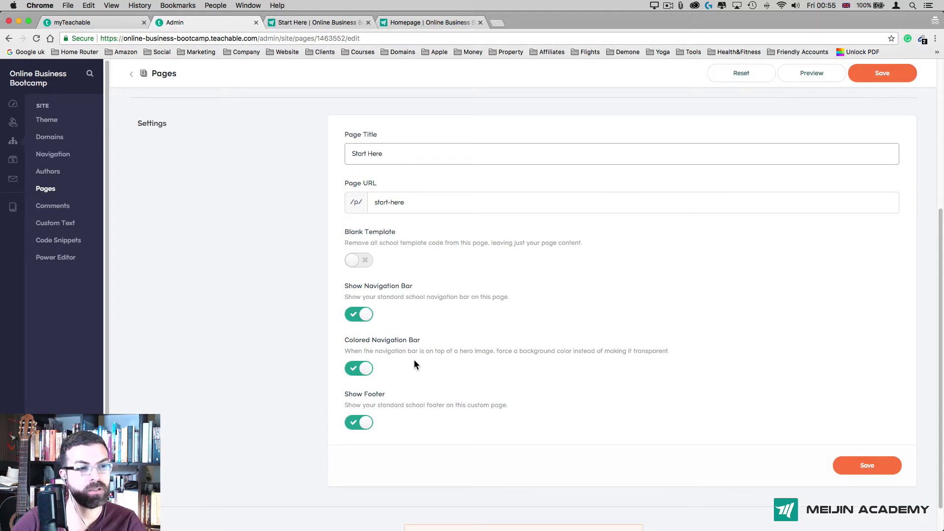
{"action": "scroll", "coordinate": [418, 378], "scroll_direction": "down", "scroll_amount": 1}
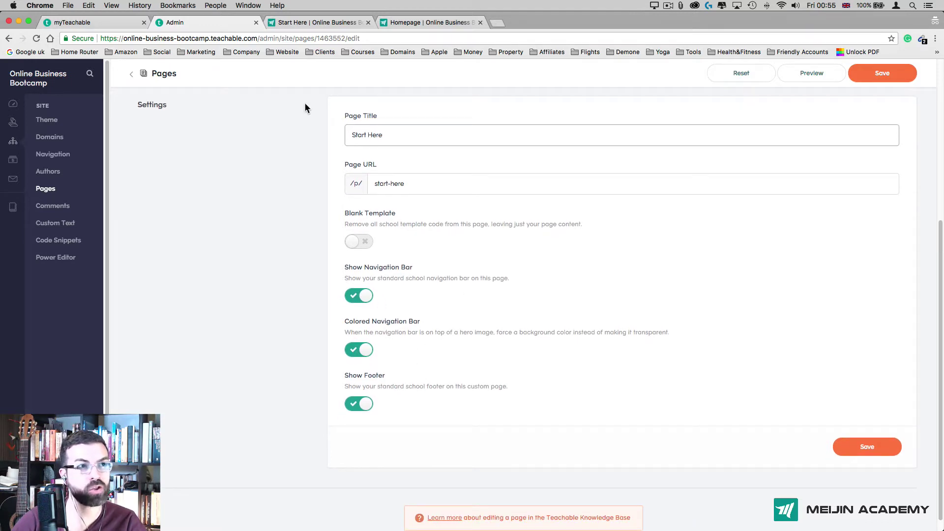
{"action": "left_click", "coordinate": [324, 22]}
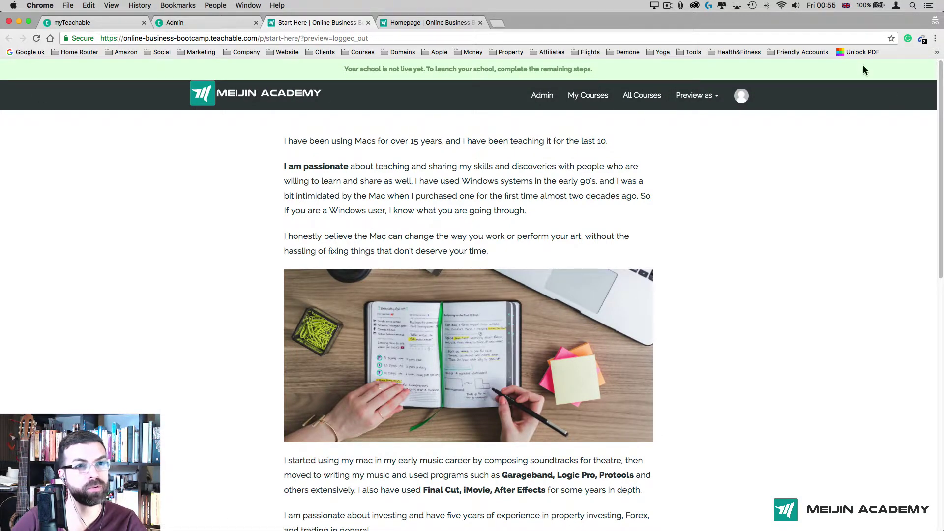
Turn off Colored Navigation Bar for the Start Here page, save it and view the result in the preview
{"action": "left_click", "coordinate": [231, 23]}
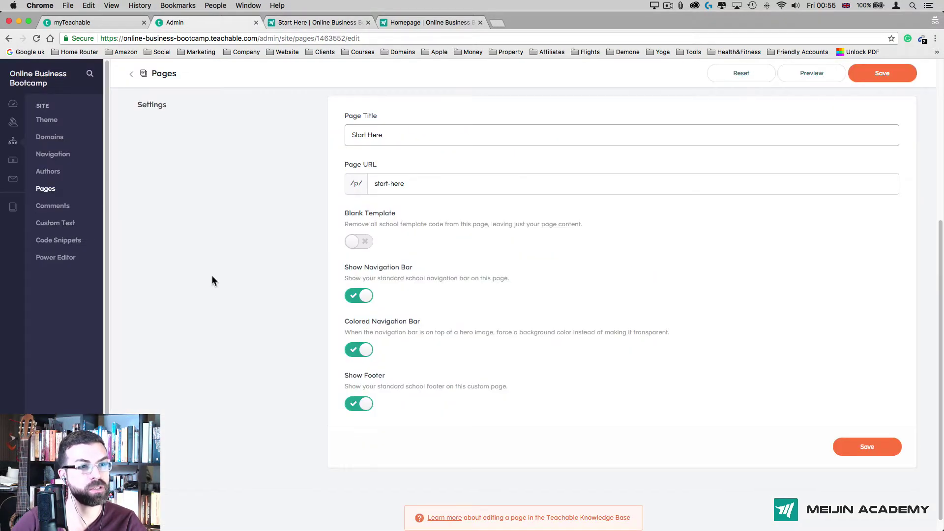
{"action": "left_click", "coordinate": [358, 349]}
{"action": "right_click", "coordinate": [874, 441]}
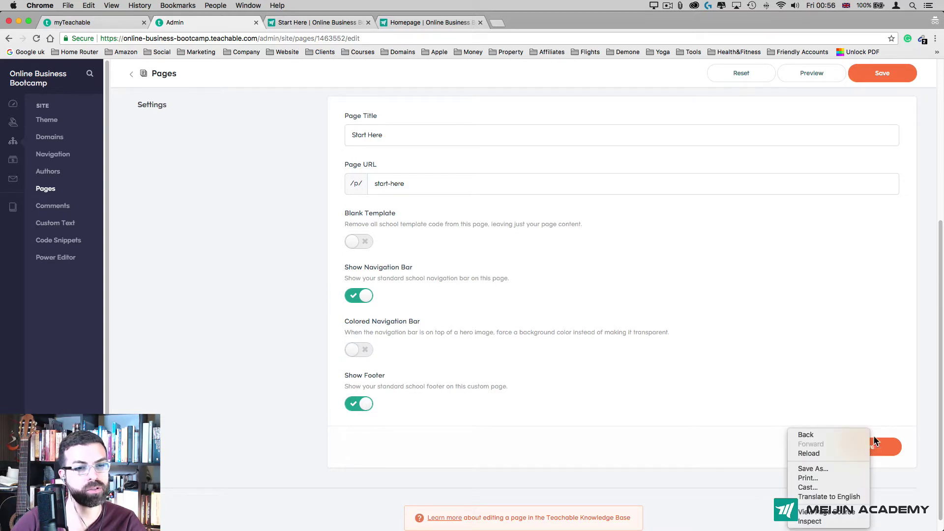
{"action": "left_click", "coordinate": [486, 438]}
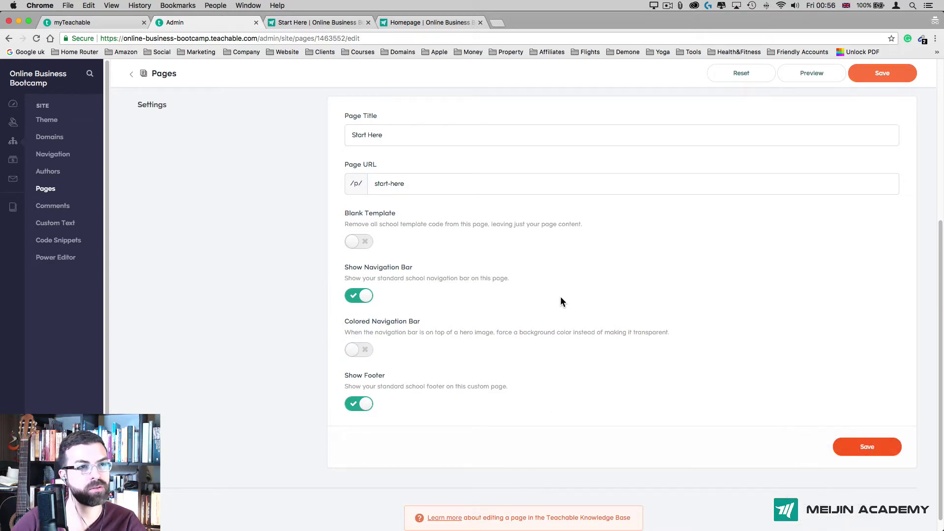
{"action": "left_click", "coordinate": [299, 25]}
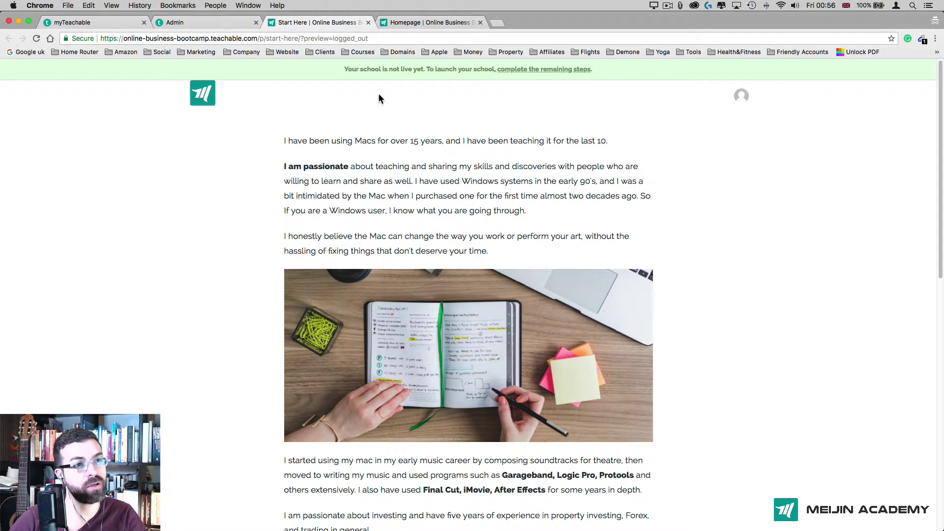
Turn Colored Navigation Bar back on for the Start Here page, save it and refresh the page preview
{"action": "left_click", "coordinate": [175, 22]}
{"action": "left_click", "coordinate": [353, 348]}
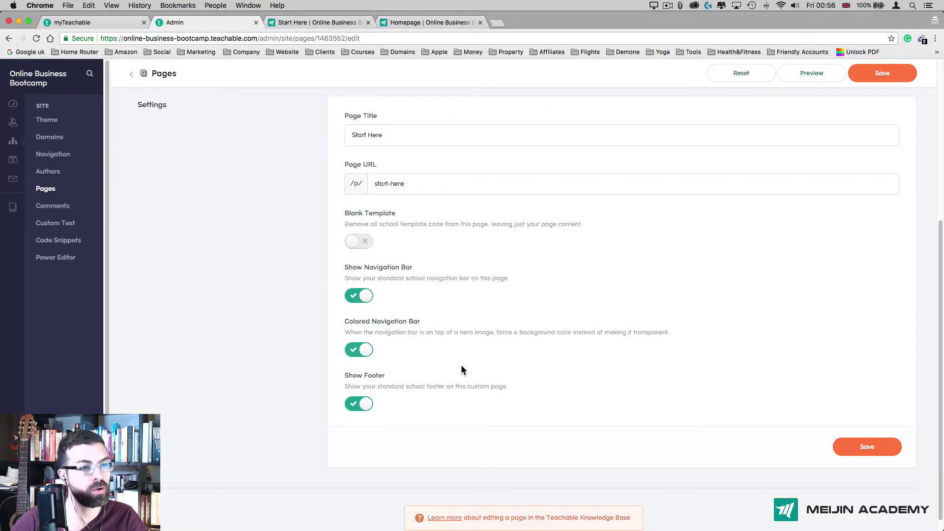
{"action": "left_click", "coordinate": [866, 445]}
{"action": "left_click", "coordinate": [302, 22]}
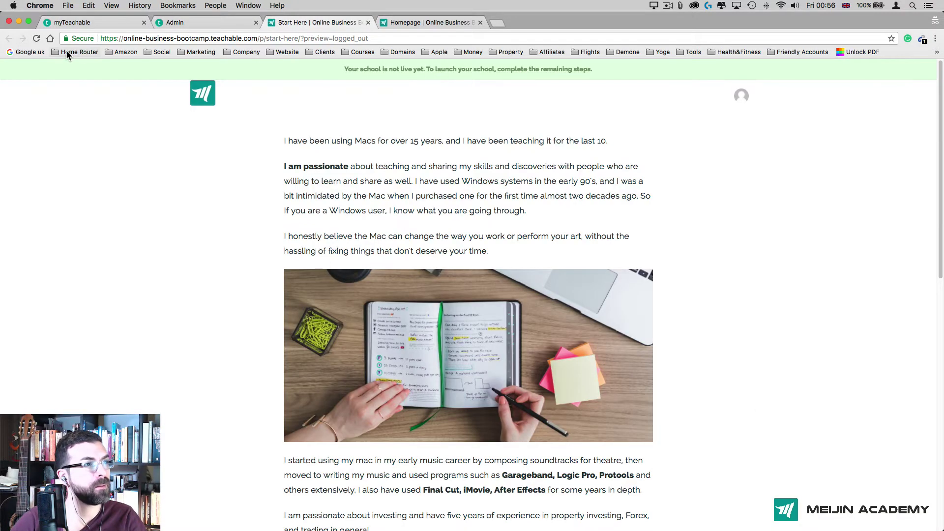
{"action": "left_click", "coordinate": [35, 38]}
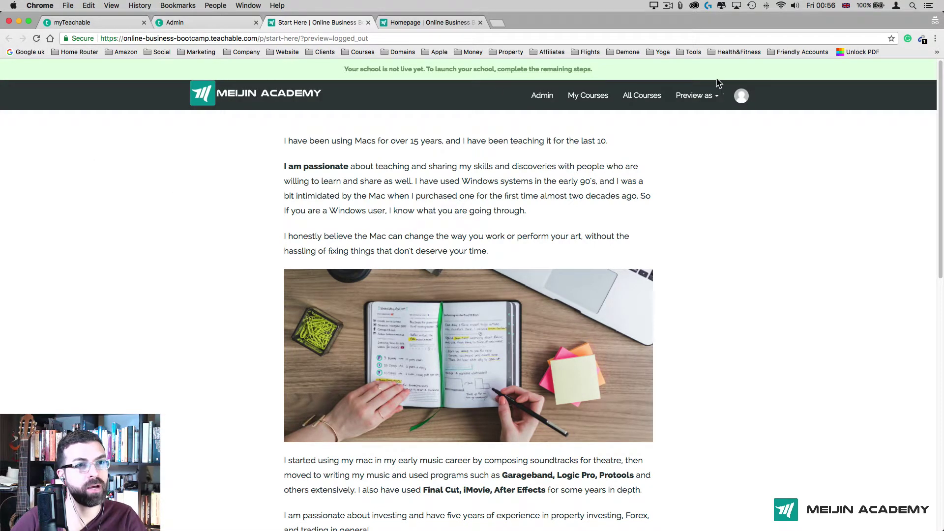
Return to the school's list of pages and publish the Start Here page
{"action": "left_click", "coordinate": [207, 21]}
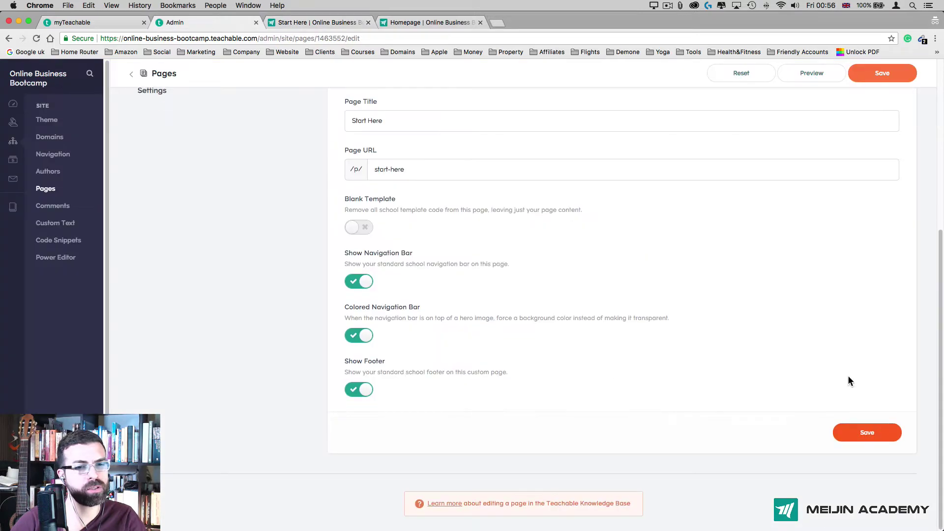
{"action": "scroll", "coordinate": [825, 364], "scroll_direction": "up", "scroll_amount": 6}
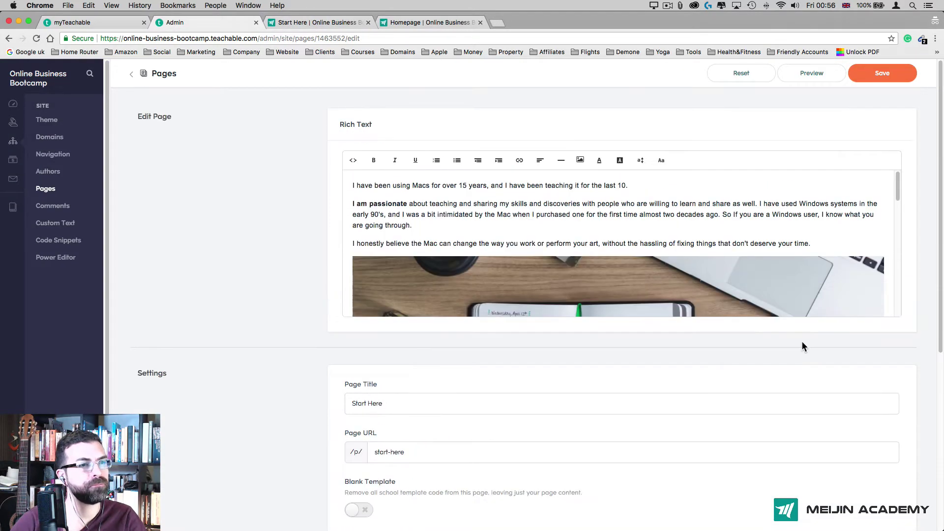
{"action": "left_click", "coordinate": [131, 74]}
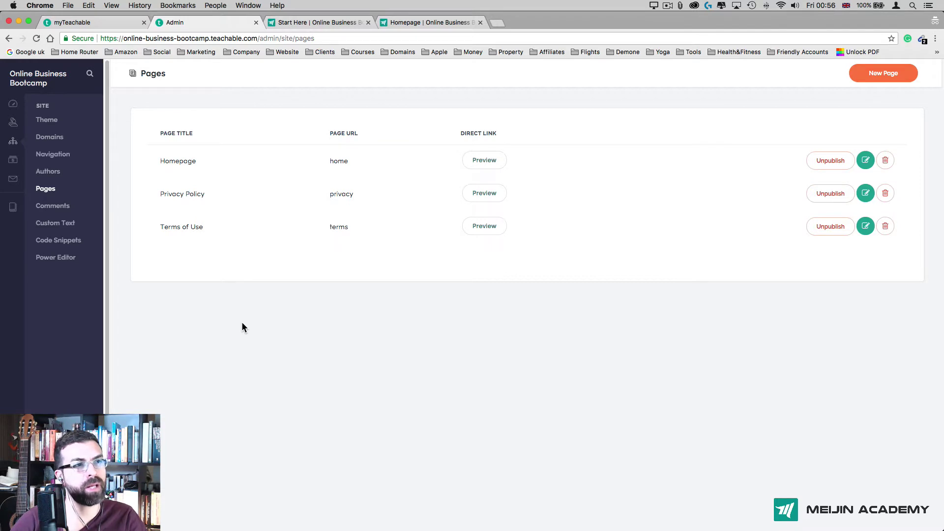
{"action": "left_click", "coordinate": [58, 173]}
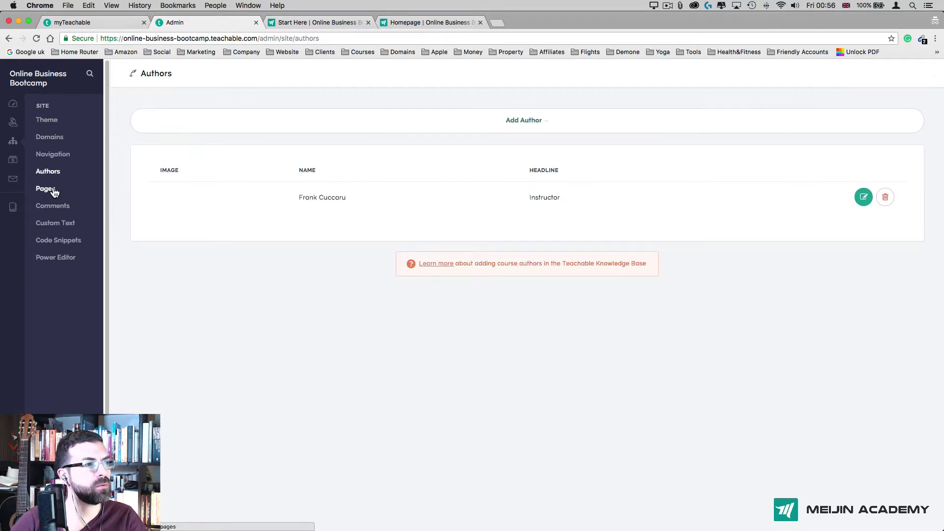
{"action": "left_click", "coordinate": [46, 189]}
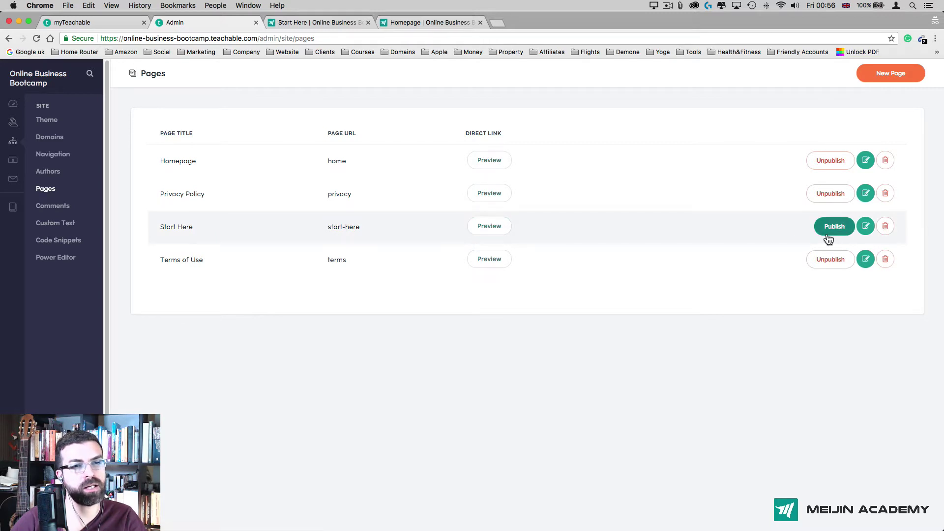
{"action": "left_click", "coordinate": [845, 225]}
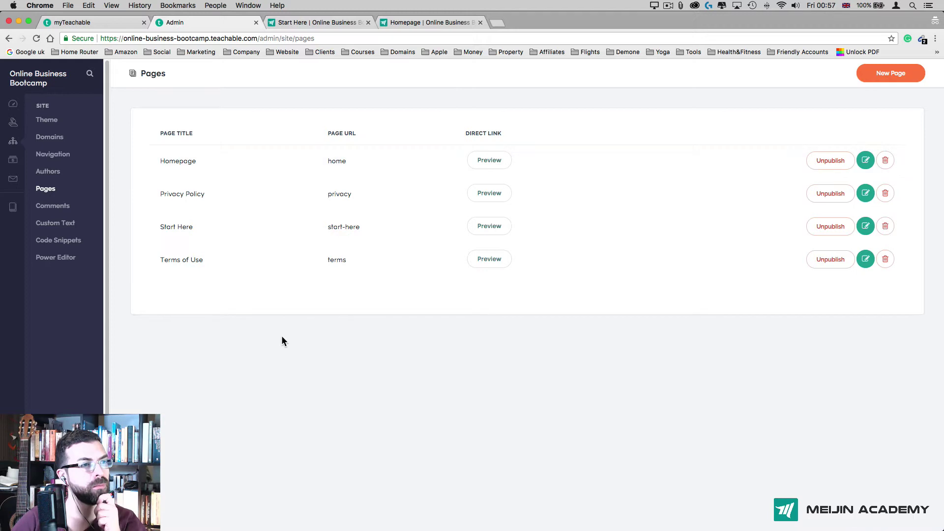
Create a new link in the site's navigation settings, with location Navigation Bar and text "Start here"
{"action": "left_click", "coordinate": [51, 156]}
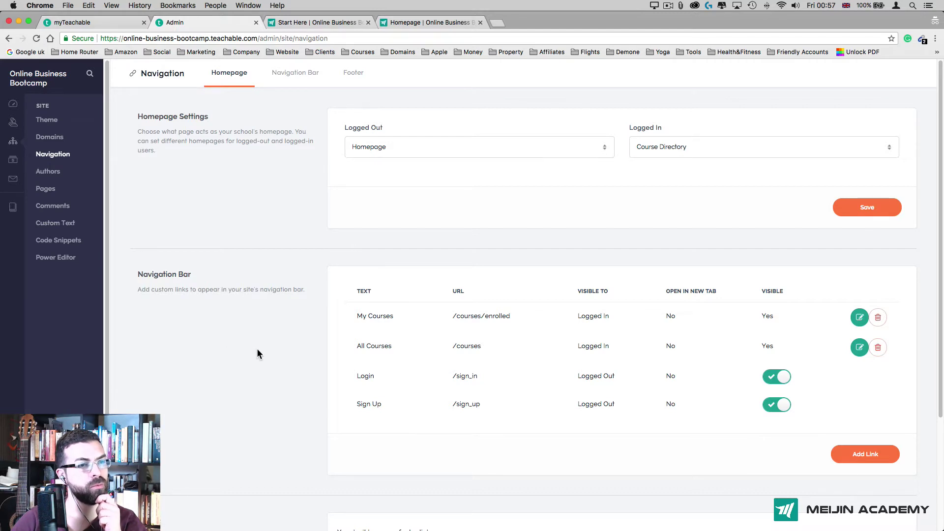
{"action": "scroll", "coordinate": [259, 353], "scroll_direction": "down", "scroll_amount": 3}
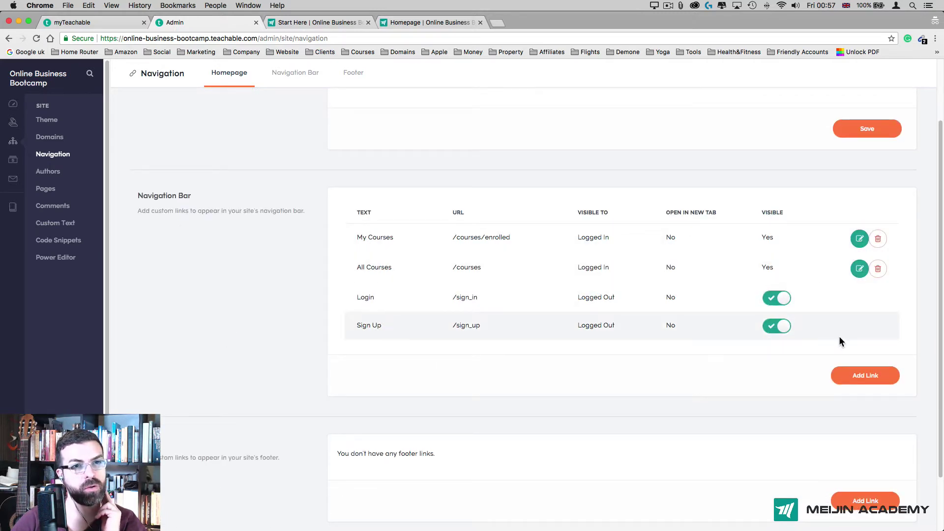
{"action": "left_click", "coordinate": [866, 378]}
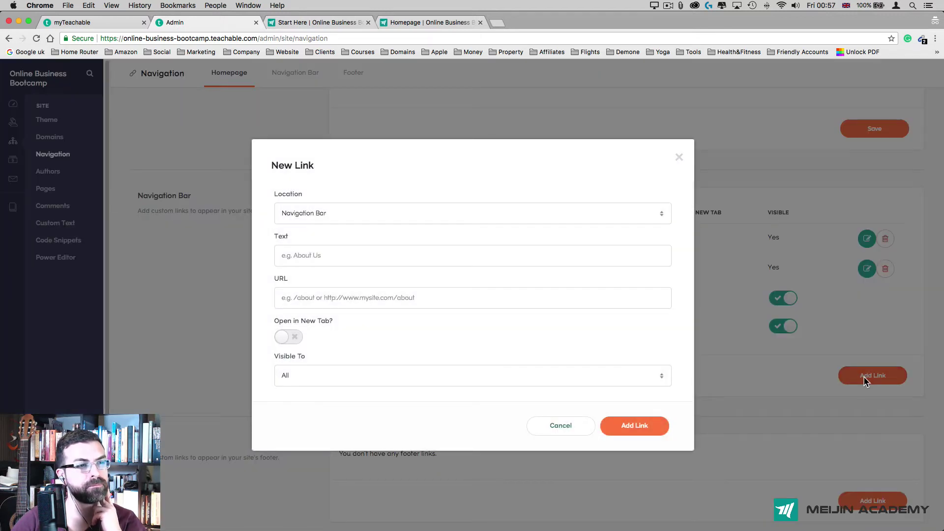
{"action": "left_click", "coordinate": [369, 213]}
{"action": "left_click", "coordinate": [354, 218]}
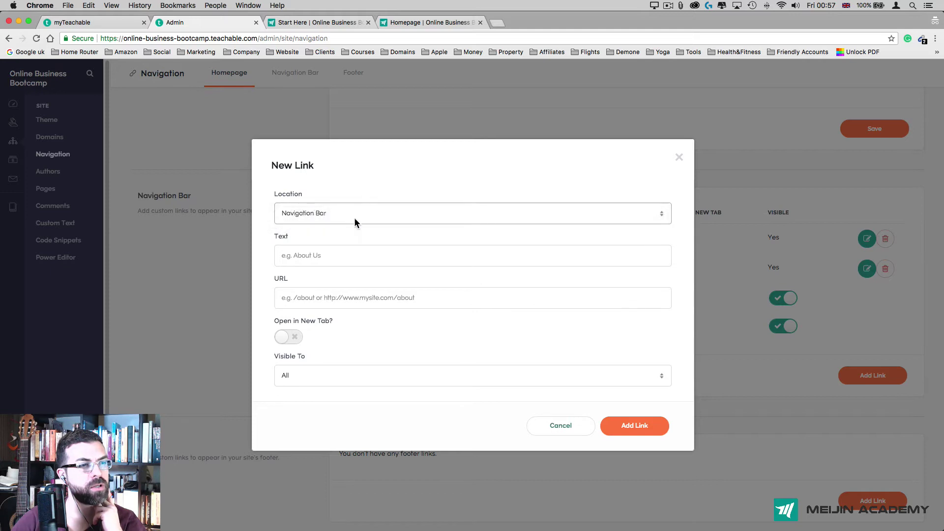
{"action": "left_click", "coordinate": [344, 254]}
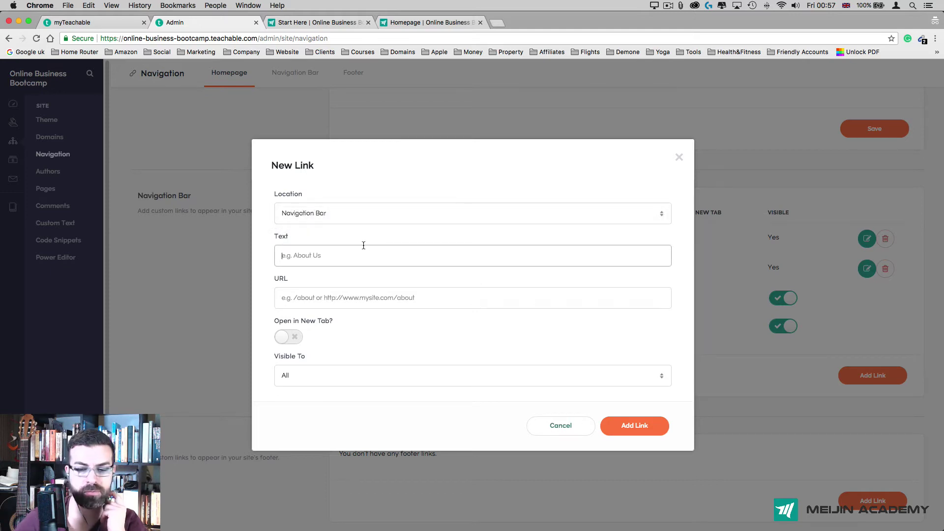
{"action": "type", "text": "Start here"}
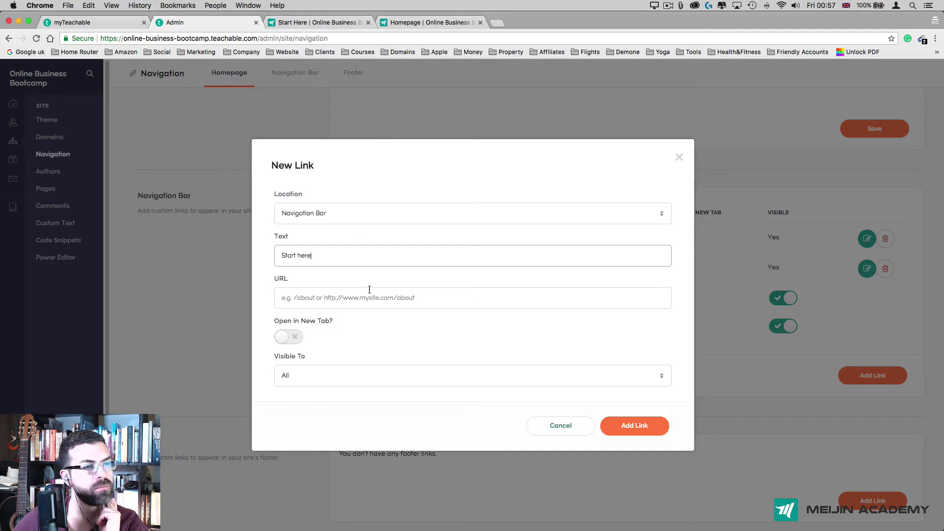
Copy the address of the previewed Start Here page and paste it as the new link's URL
{"action": "left_click", "coordinate": [372, 297]}
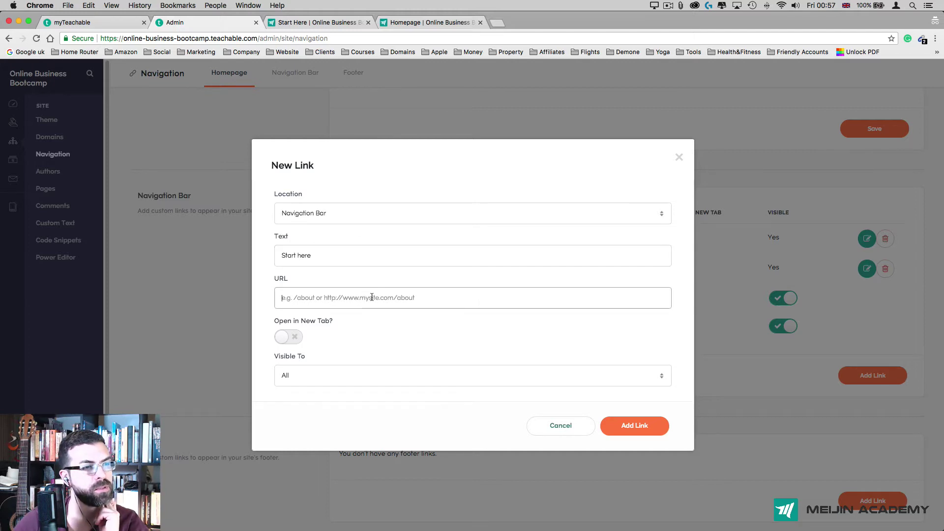
{"action": "left_click", "coordinate": [311, 22]}
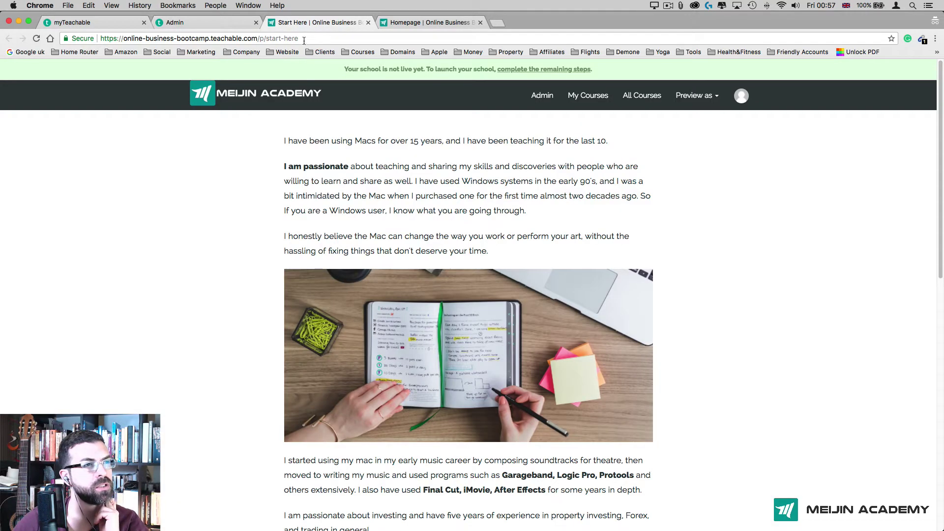
{"action": "left_click", "coordinate": [302, 39]}
{"action": "right_click", "coordinate": [303, 38]}
{"action": "left_click", "coordinate": [258, 37]}
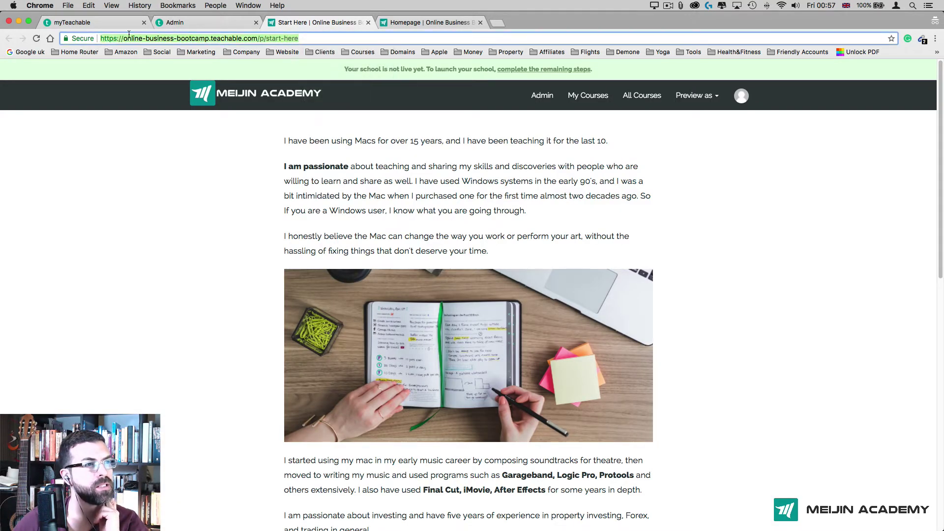
{"action": "right_click", "coordinate": [238, 36]}
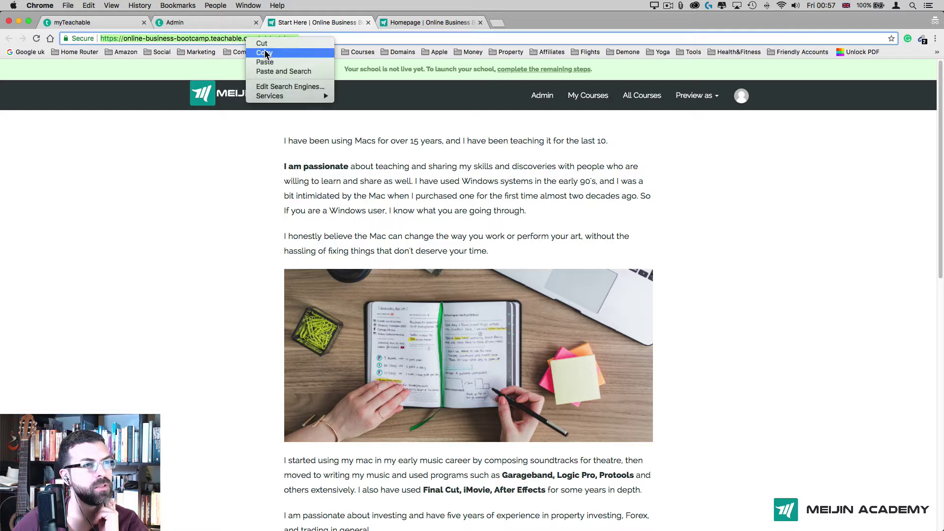
{"action": "left_click", "coordinate": [265, 49]}
{"action": "left_click", "coordinate": [233, 25]}
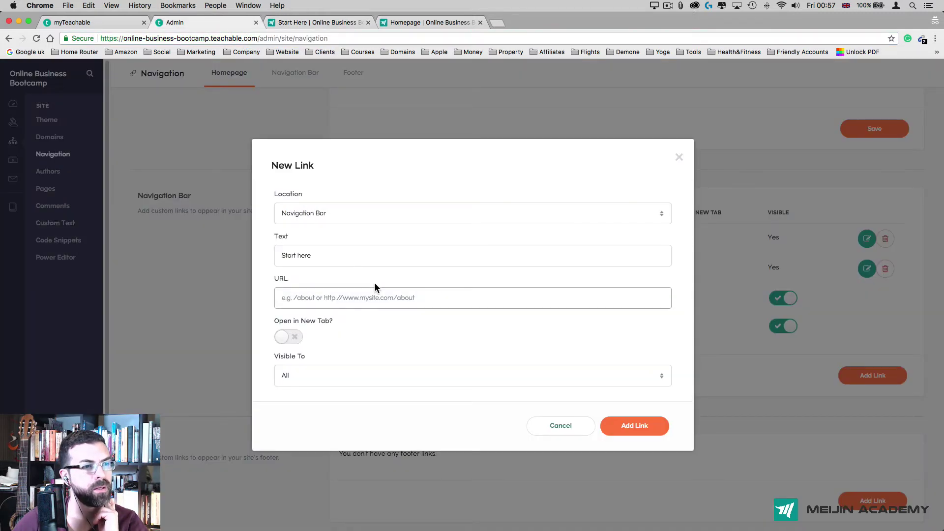
{"action": "right_click", "coordinate": [385, 297]}
{"action": "left_click", "coordinate": [445, 345]}
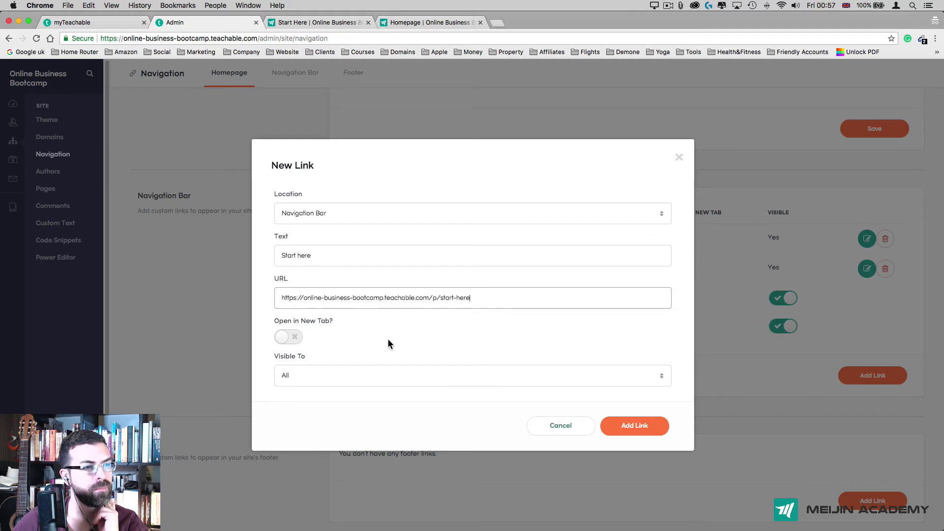
Add the link with visibility set to All and move it above My Courses in the navigation bar order
{"action": "left_click", "coordinate": [315, 378]}
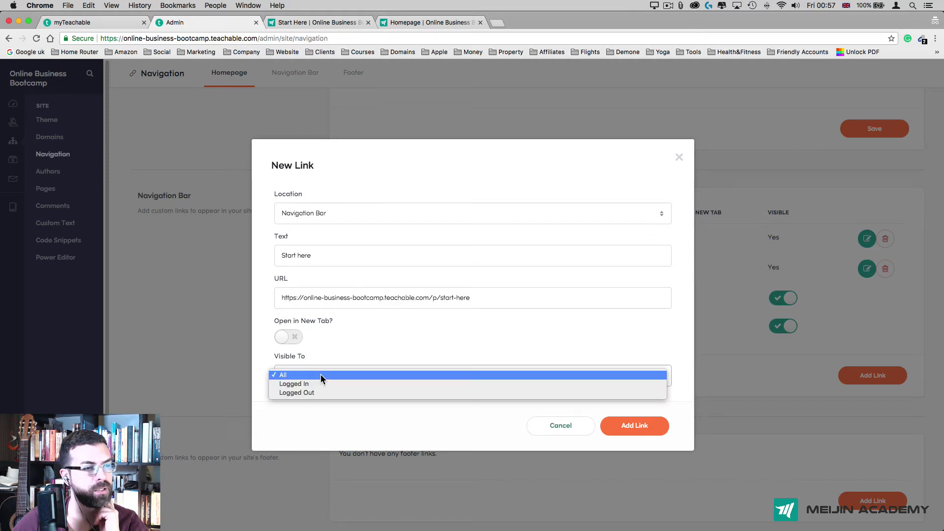
{"action": "left_click", "coordinate": [361, 339]}
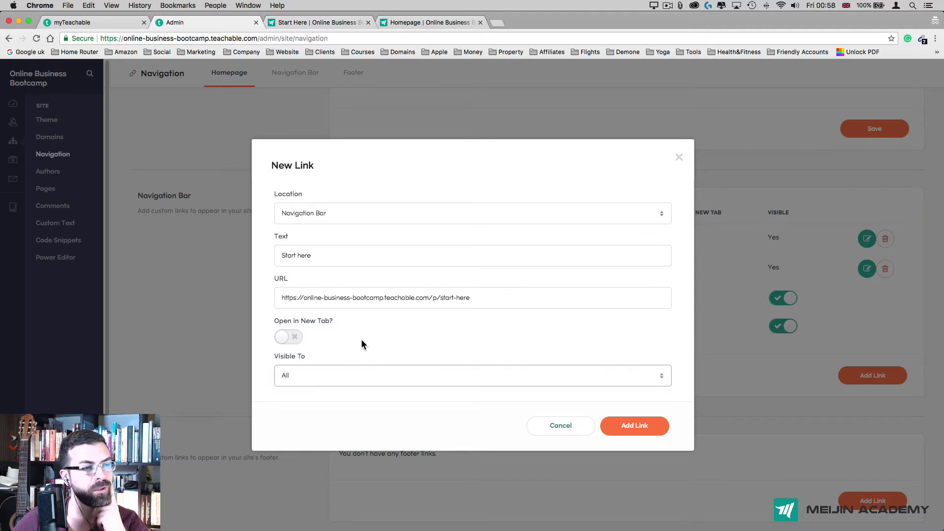
{"action": "left_click", "coordinate": [636, 426]}
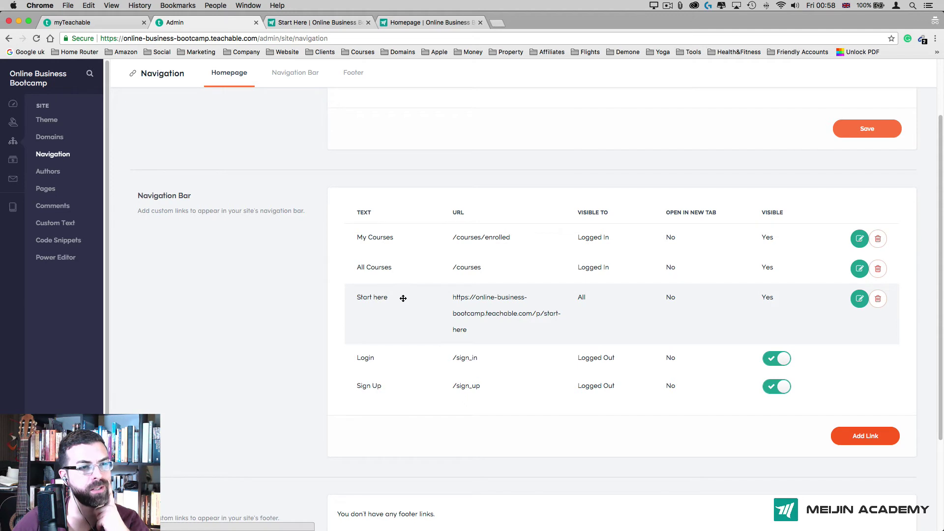
{"action": "left_click_drag", "start_coordinate": [403, 298], "coordinate": [397, 239]}
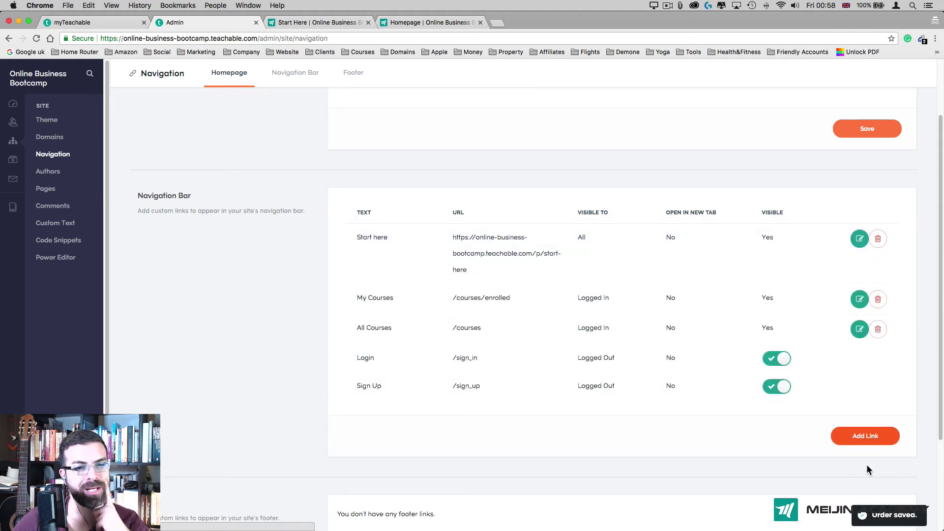
Refresh the Start Here page, try the My Courses and Start here navigation links, and look over the page
{"action": "scroll", "coordinate": [546, 214], "scroll_direction": "up", "scroll_amount": 3}
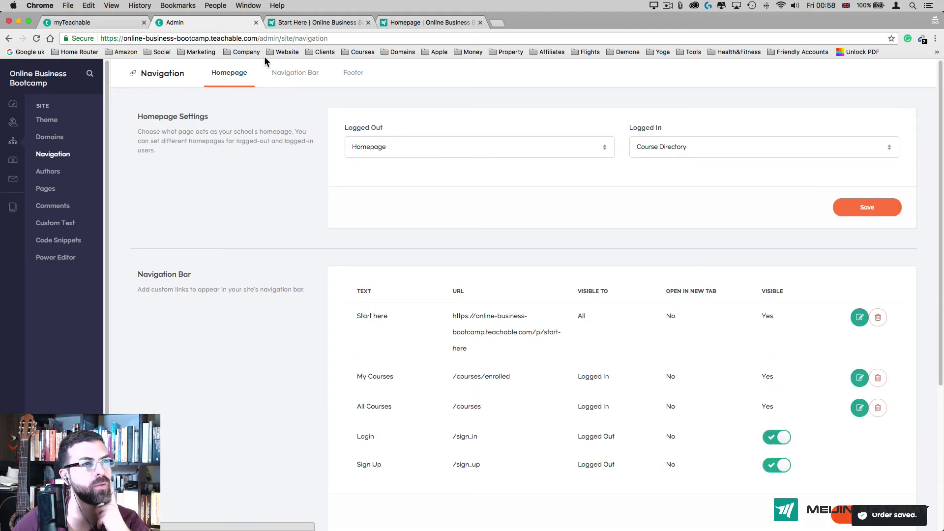
{"action": "left_click", "coordinate": [323, 24]}
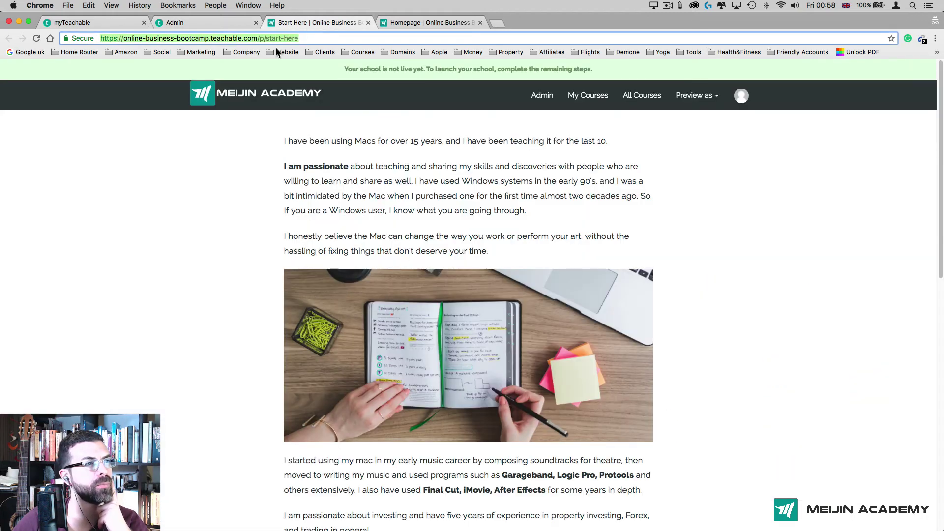
{"action": "left_click", "coordinate": [37, 38]}
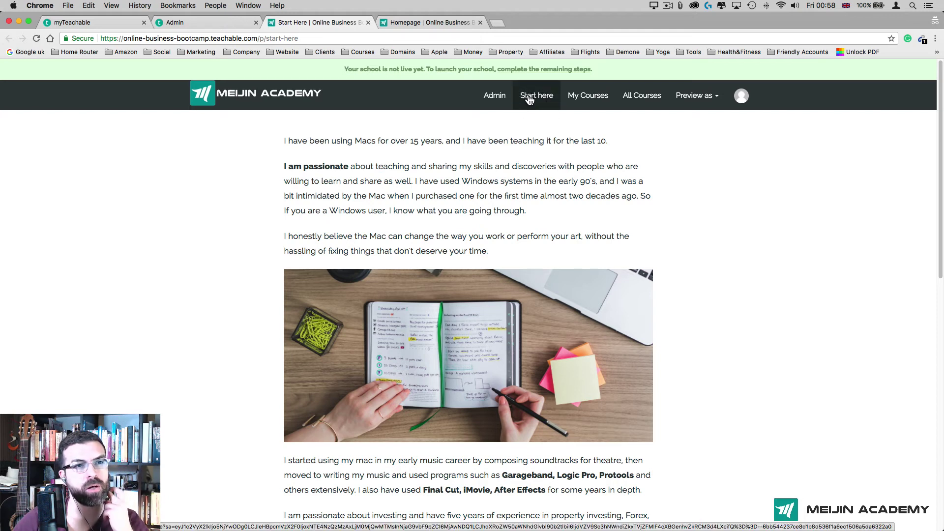
{"action": "left_click", "coordinate": [580, 95]}
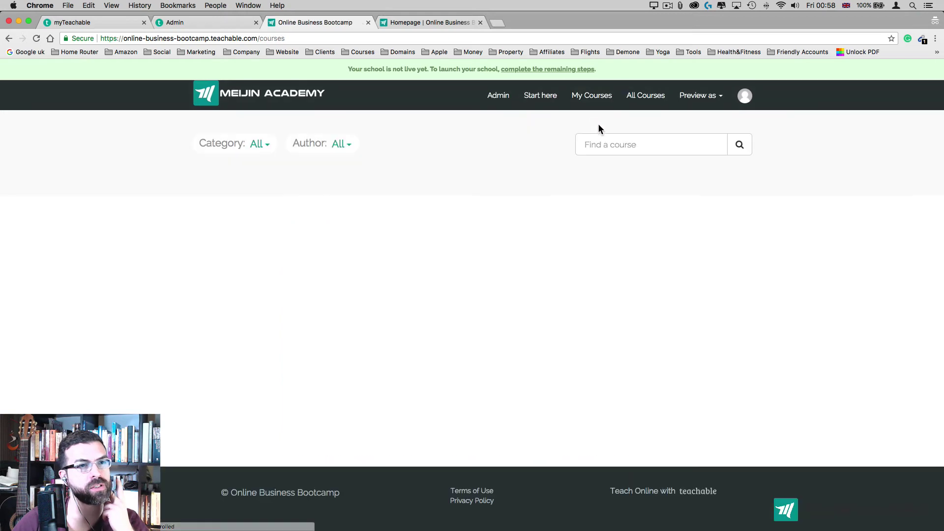
{"action": "left_click", "coordinate": [541, 100]}
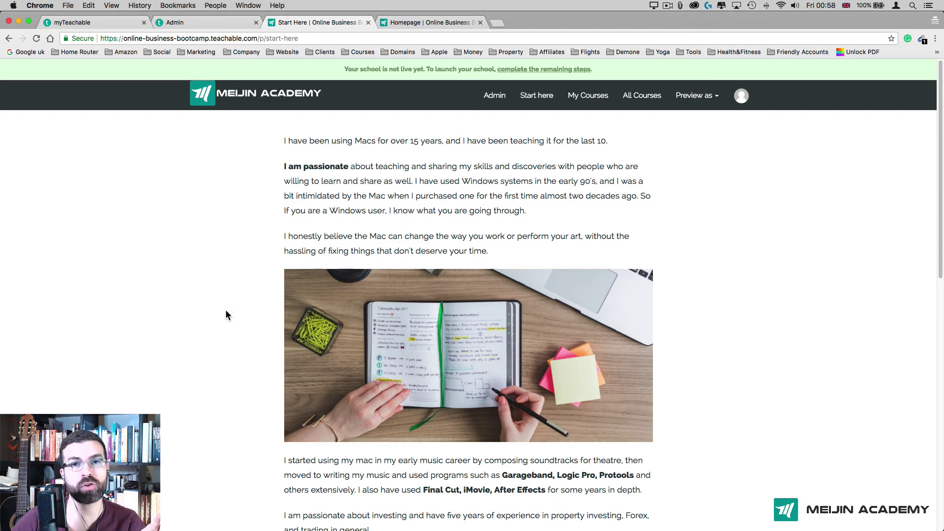
{"action": "scroll", "coordinate": [227, 313], "scroll_direction": "down", "scroll_amount": 15}
{"action": "scroll", "coordinate": [250, 307], "scroll_direction": "up", "scroll_amount": 20}
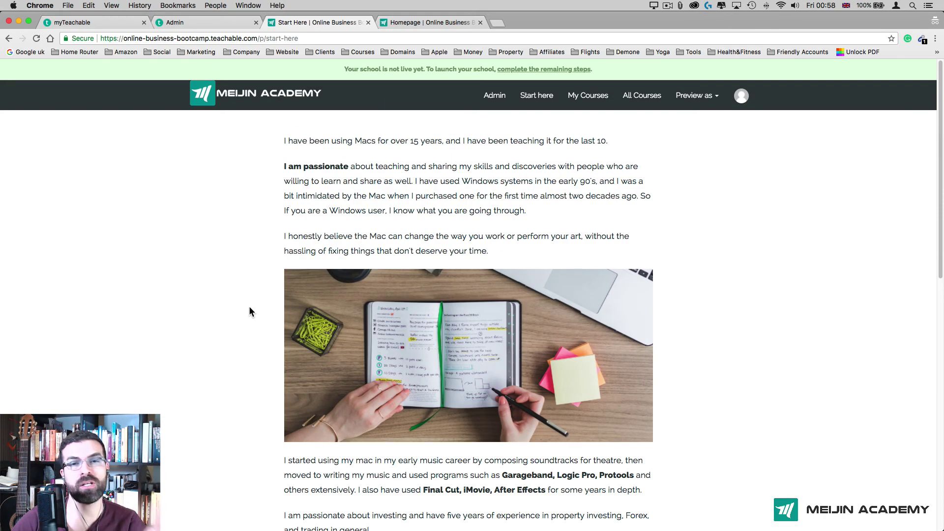